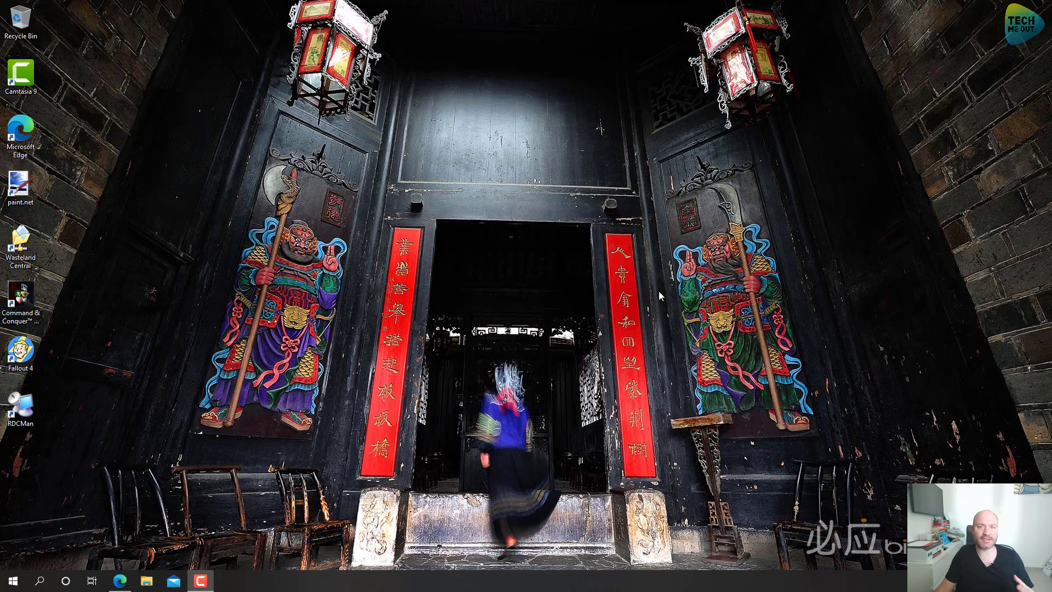
Step: Search Google for 'synology dsm 7' in a new InPrivate window, removing a stray backslash
{"action": "left_click", "coordinate": [120, 581]}
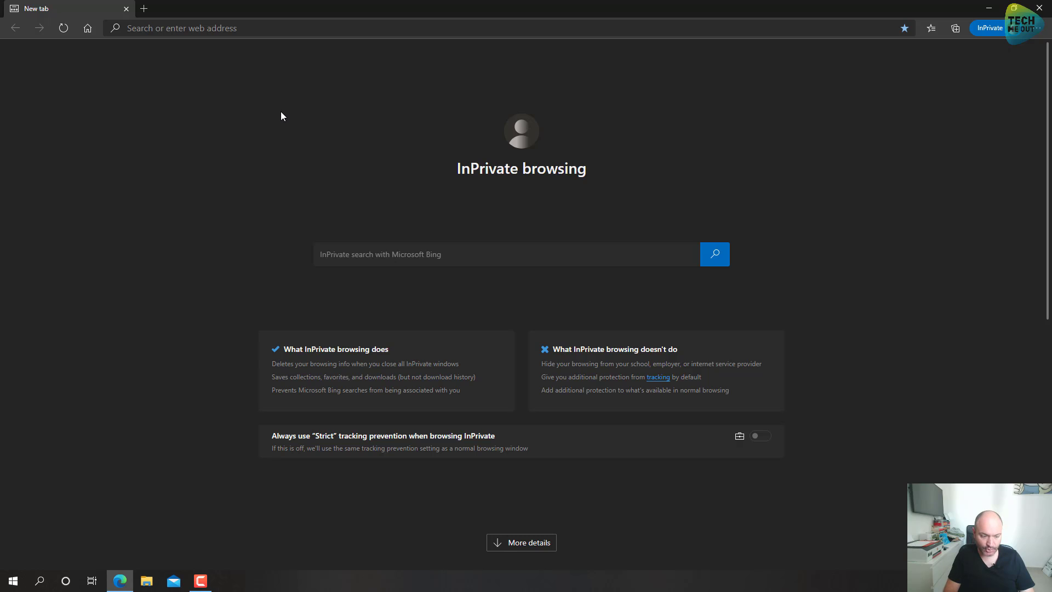
{"action": "left_click", "coordinate": [315, 28]}
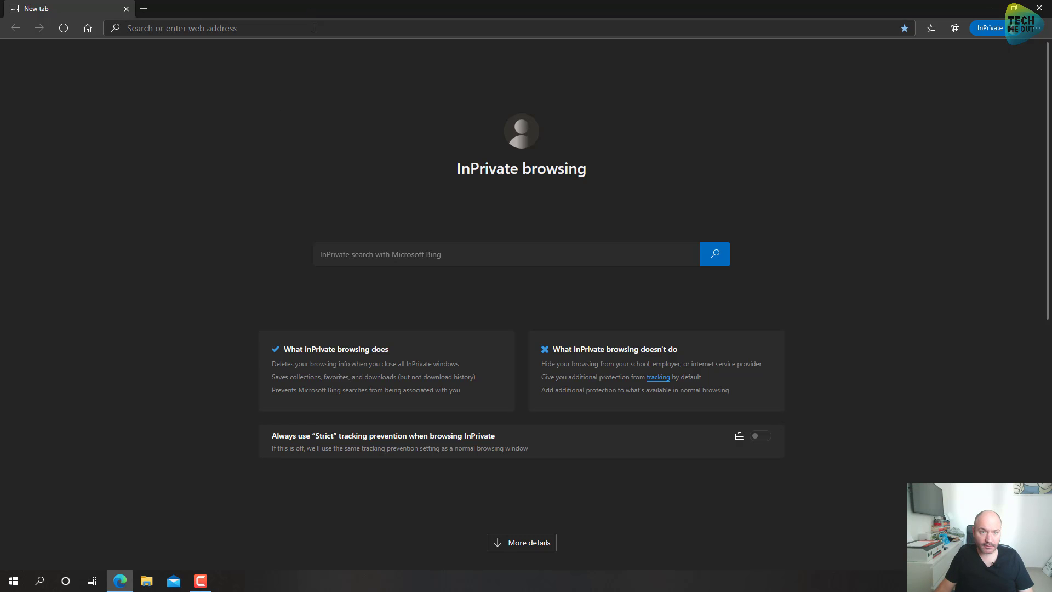
{"action": "type", "text": "synology"}
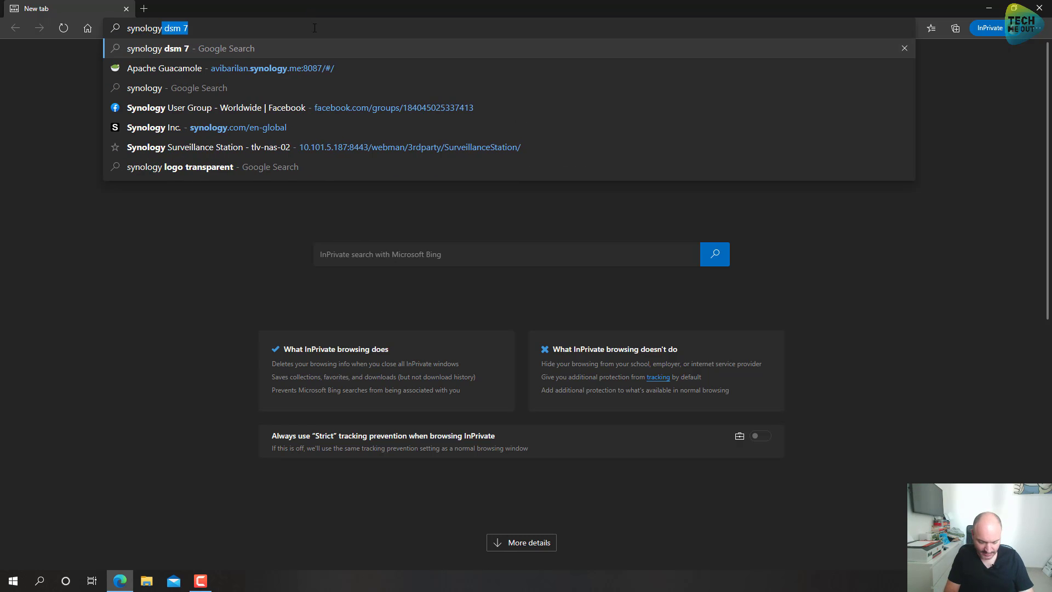
{"action": "type", "text": " dsm 7\\"}
{"action": "key", "text": "Return"}
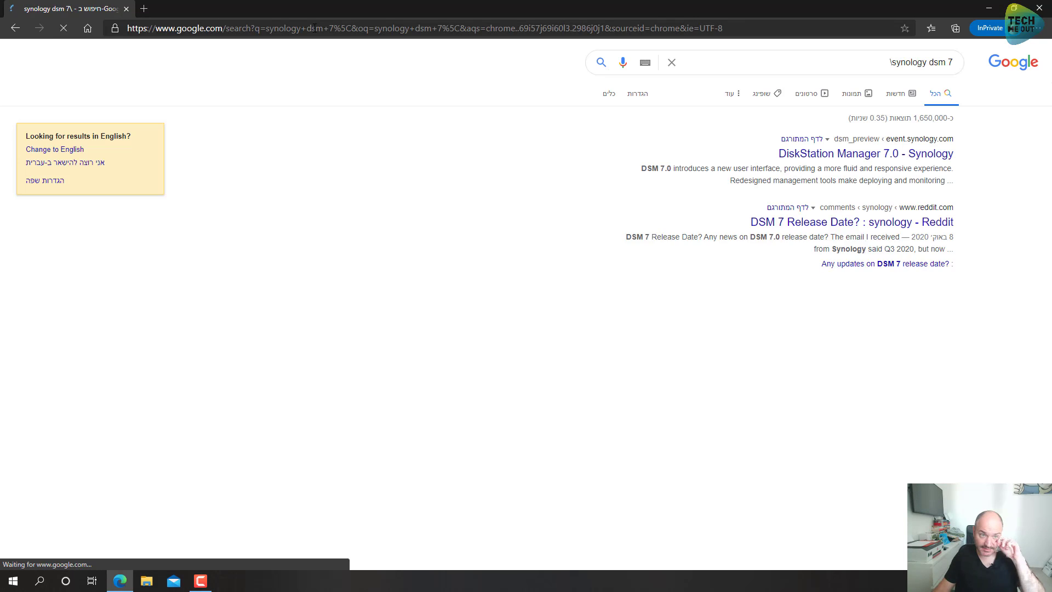
{"action": "left_click", "coordinate": [820, 59]}
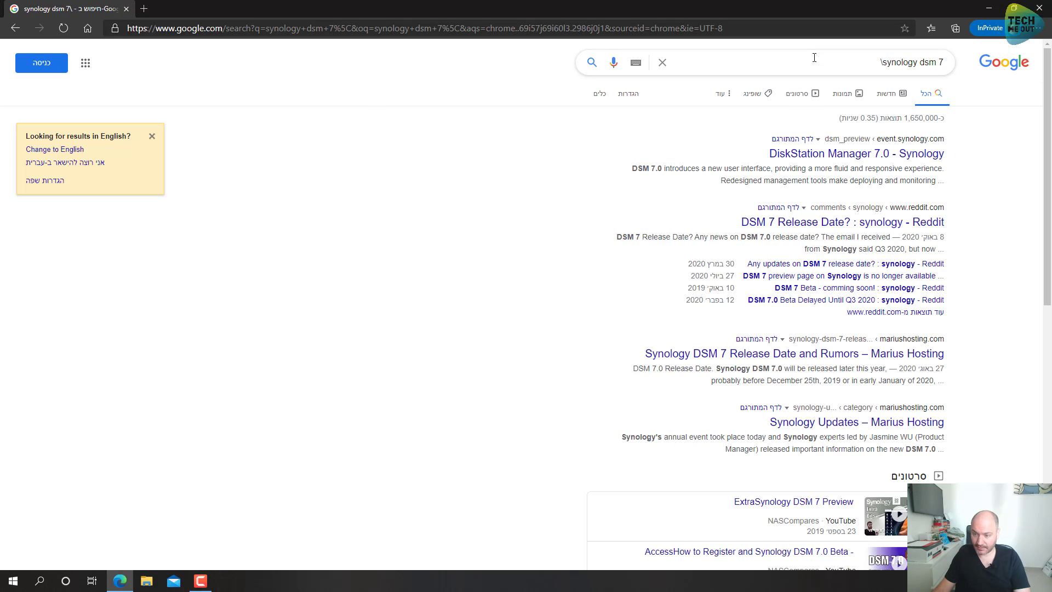
{"action": "key", "text": "BackSpace"}
{"action": "key", "text": "Return"}
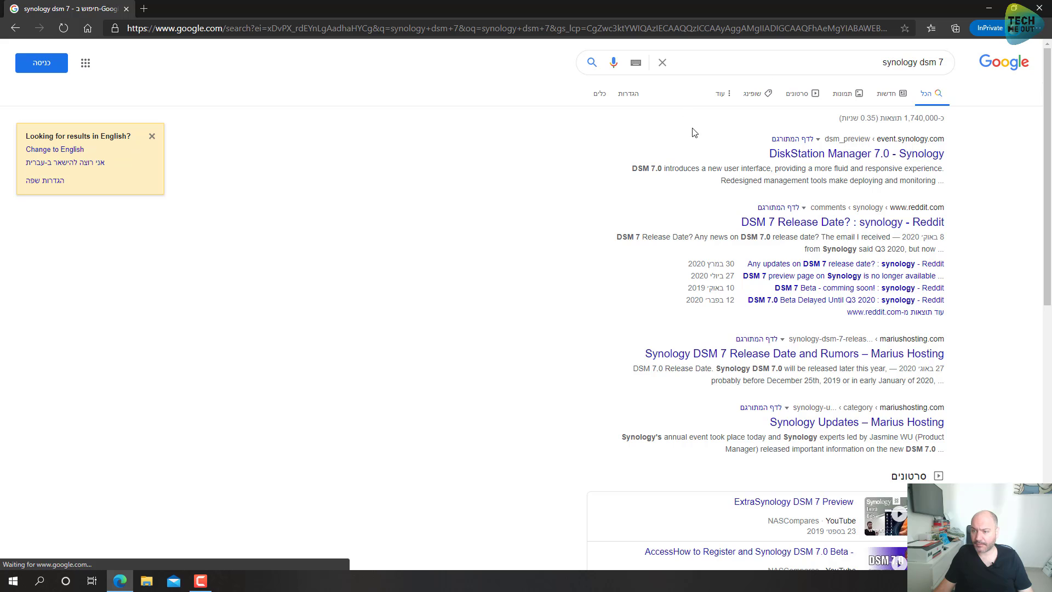
Step: Go from the DiskStation Manager 7.0 result via Download Now to the DSM 7.0 Beta program instructions
{"action": "left_click", "coordinate": [816, 159]}
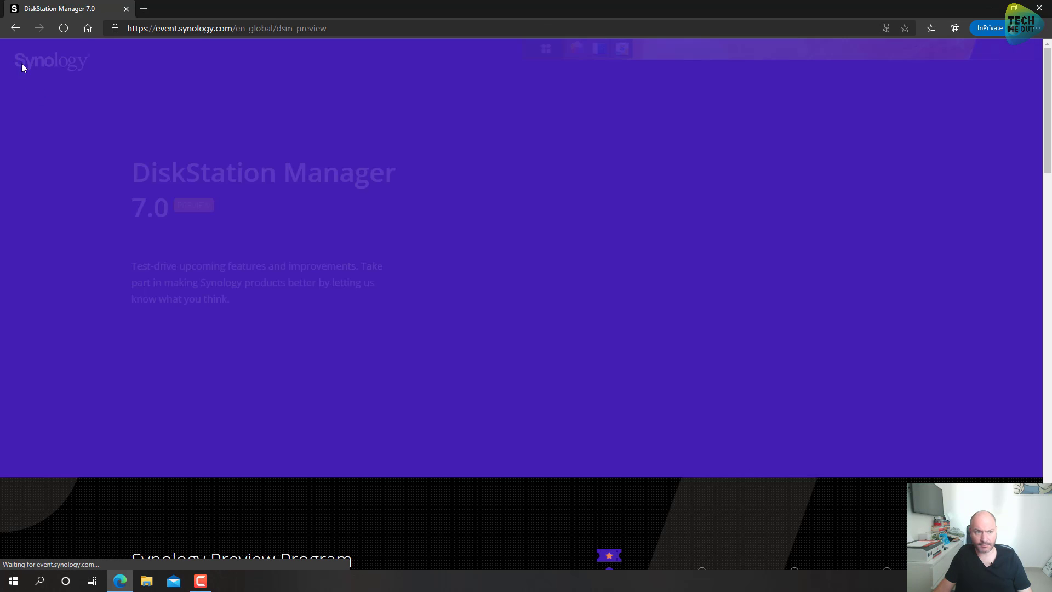
{"action": "scroll", "coordinate": [283, 188], "scroll_direction": "down", "scroll_amount": 15}
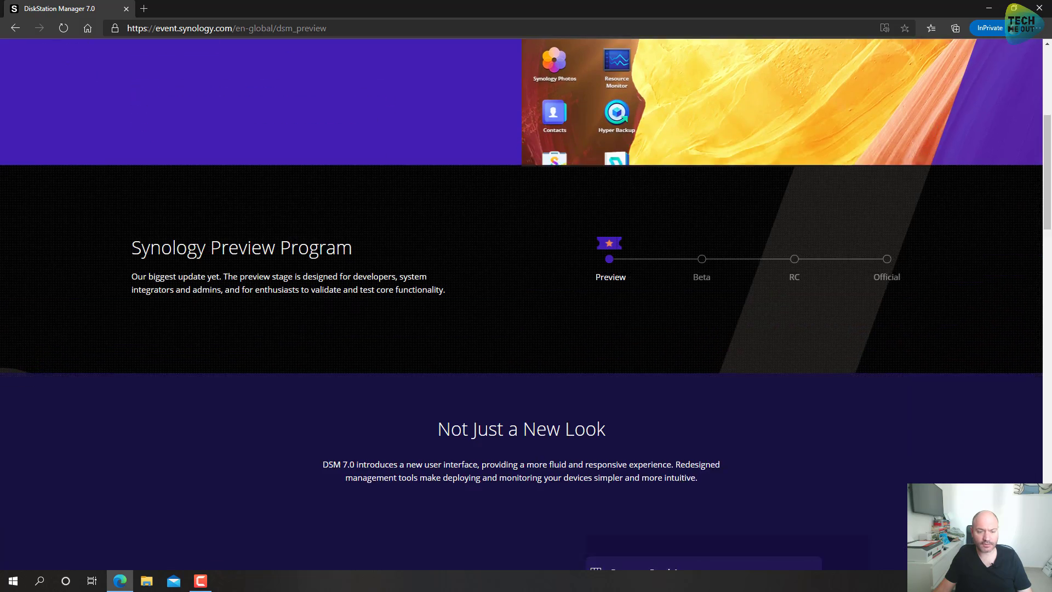
{"action": "scroll", "coordinate": [298, 207], "scroll_direction": "down", "scroll_amount": 9}
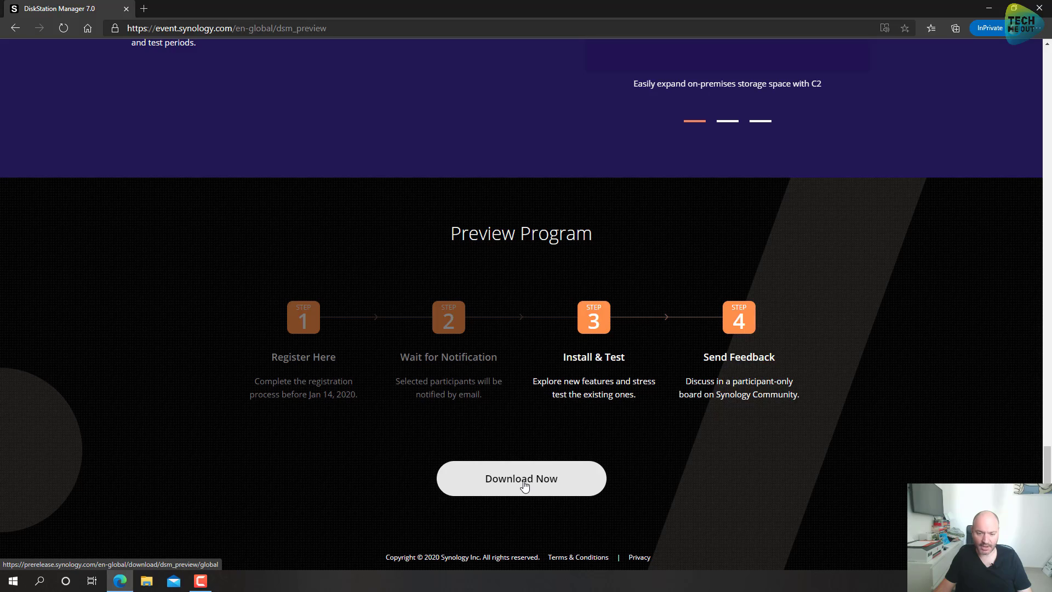
{"action": "left_click", "coordinate": [524, 485]}
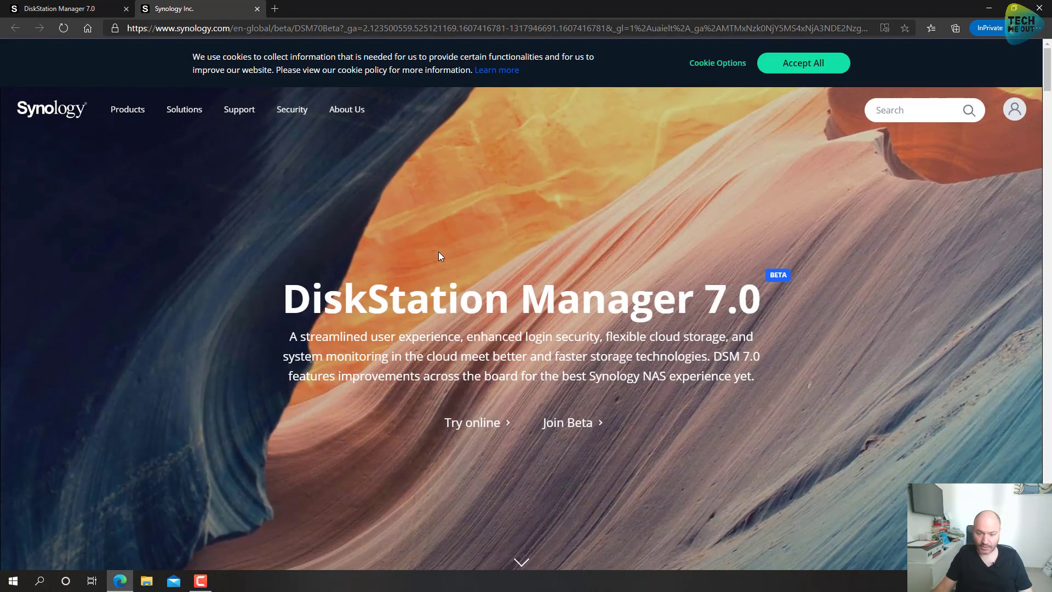
{"action": "left_click", "coordinate": [581, 426]}
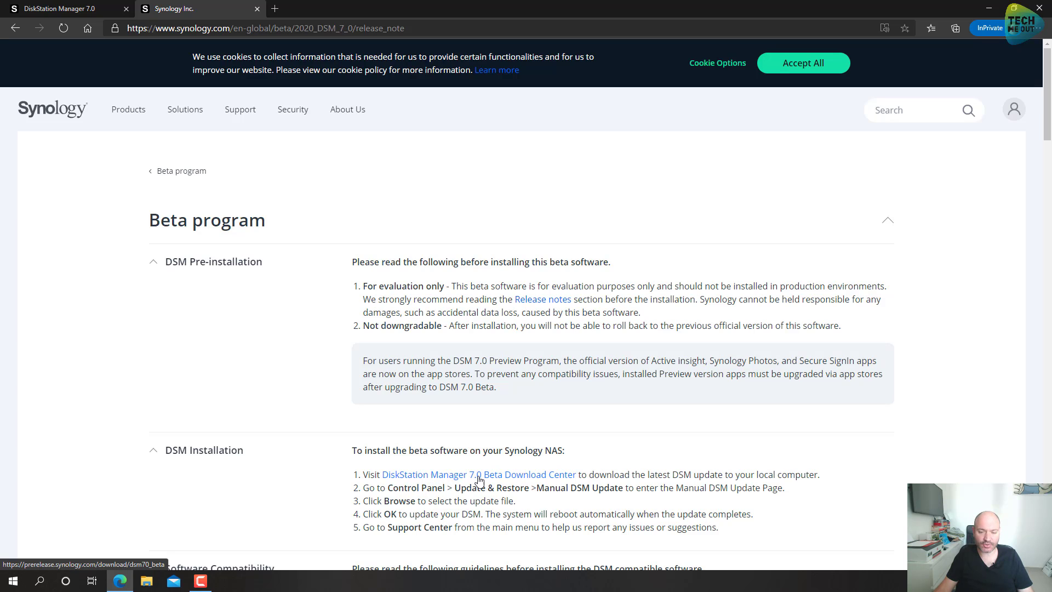
Step: Select the DS216+II model in the DSM 7.0 Beta Download Center
{"action": "left_click", "coordinate": [505, 481]}
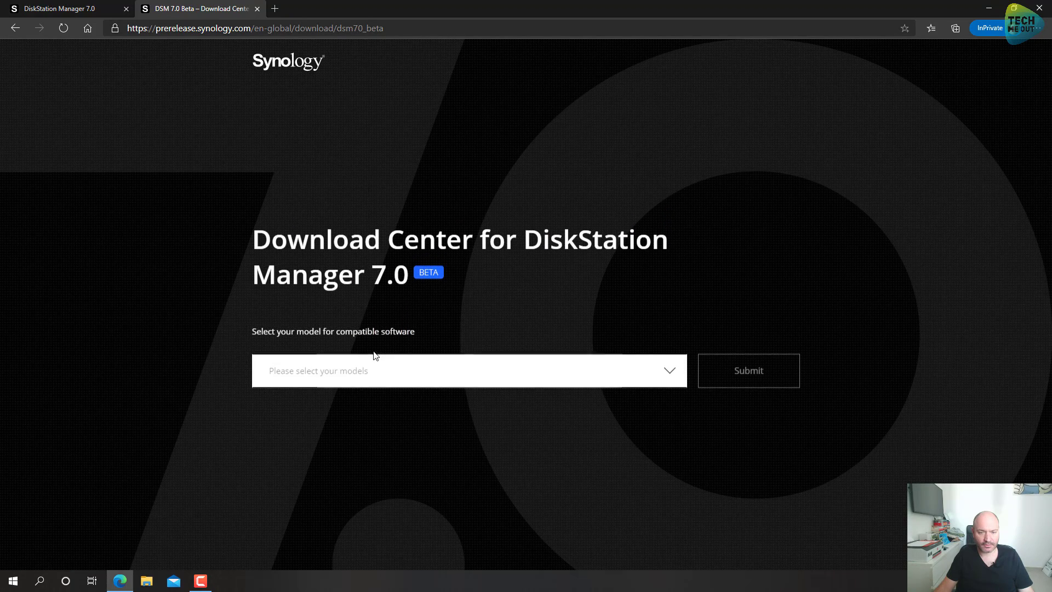
{"action": "left_click", "coordinate": [380, 367]}
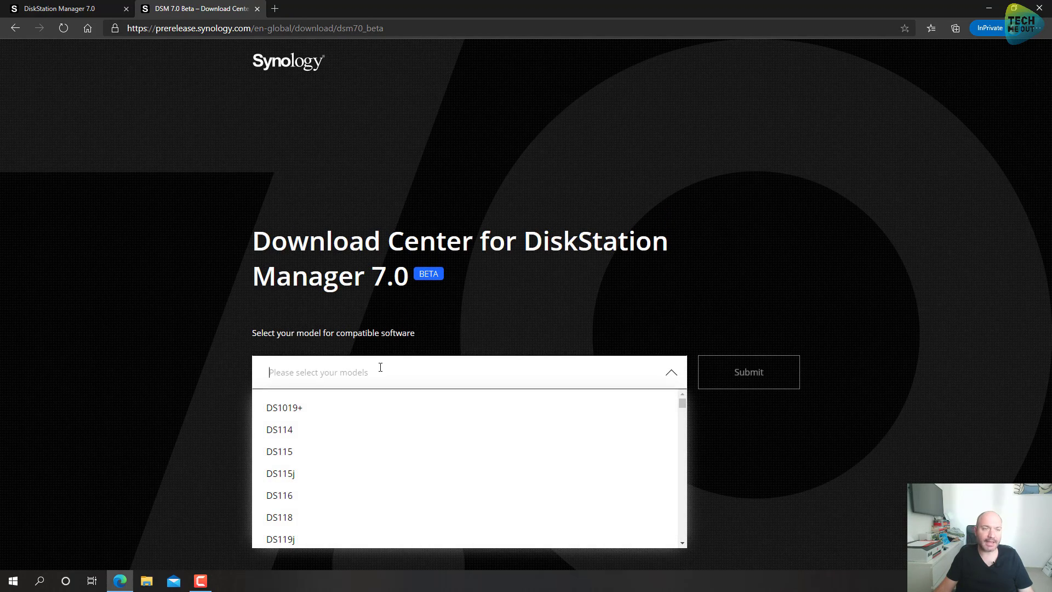
{"action": "type", "text": "ds216"}
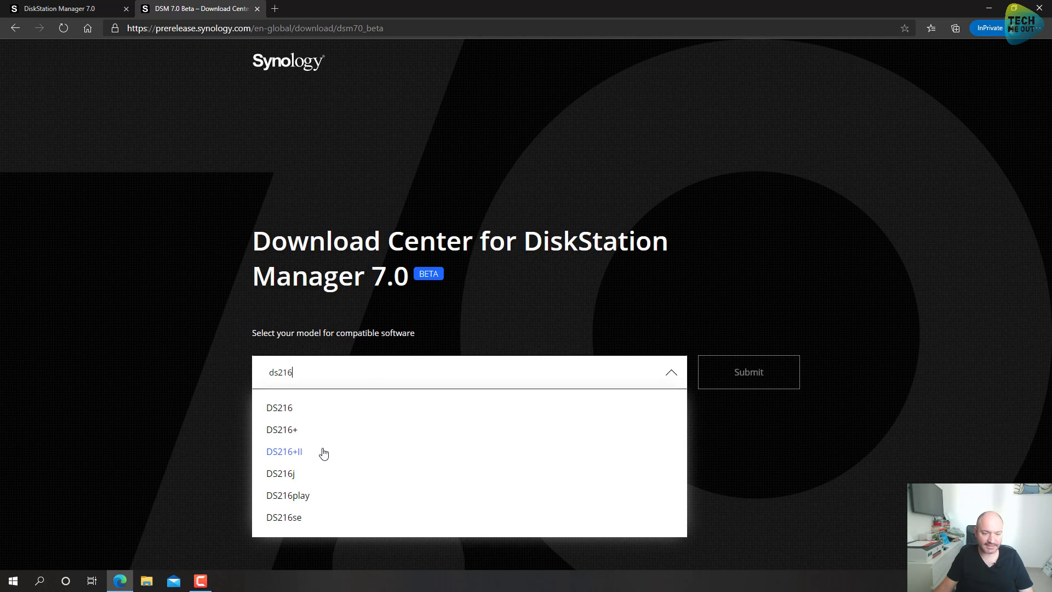
{"action": "left_click", "coordinate": [306, 454]}
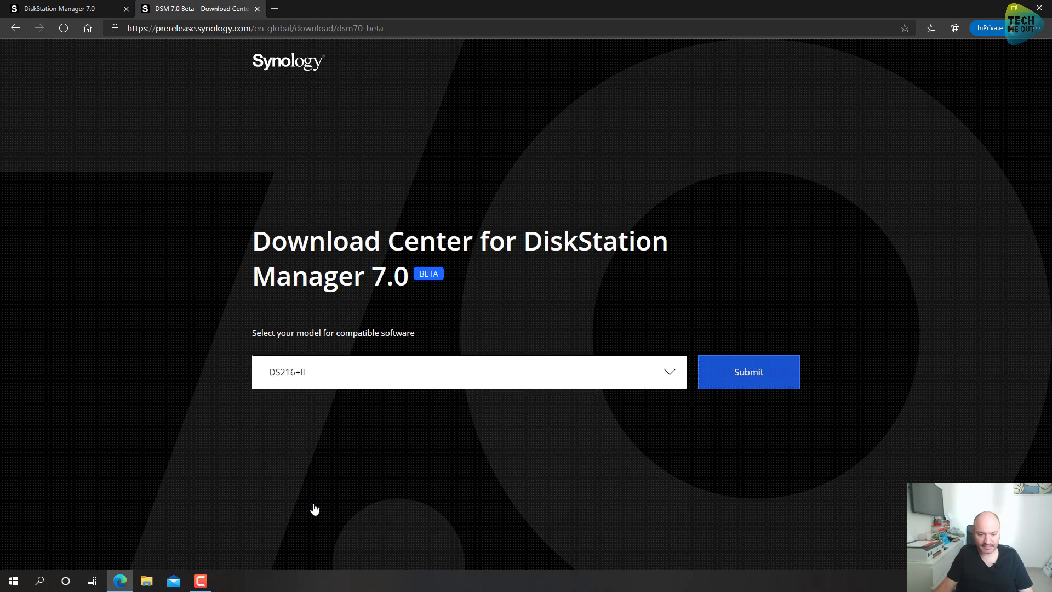
{"action": "left_click", "coordinate": [751, 394]}
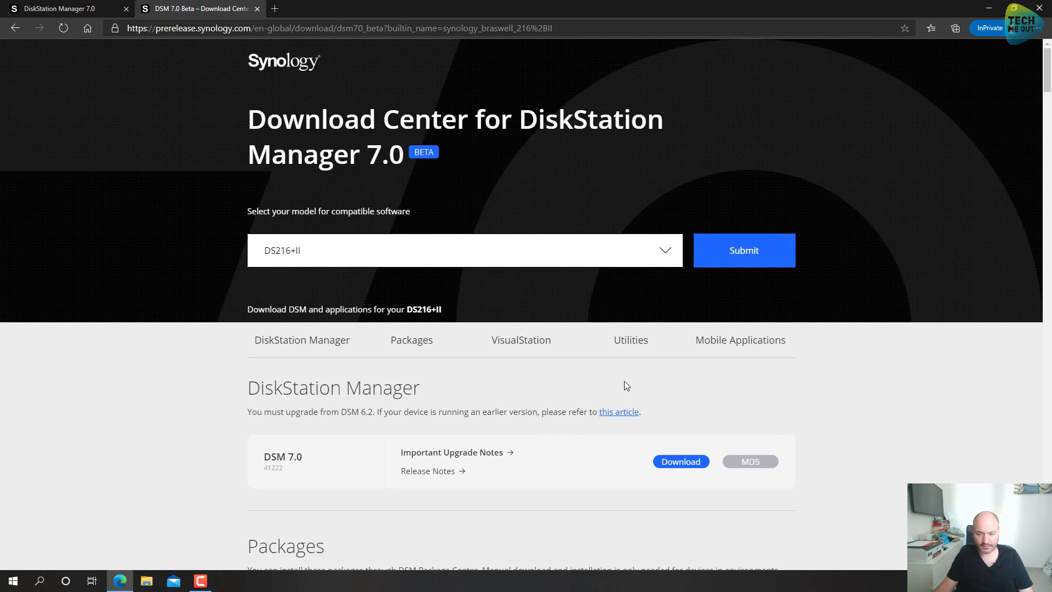
Step: Download the DSM 7.0 build 41222 update file and dismiss the download bar
{"action": "left_click", "coordinate": [678, 467]}
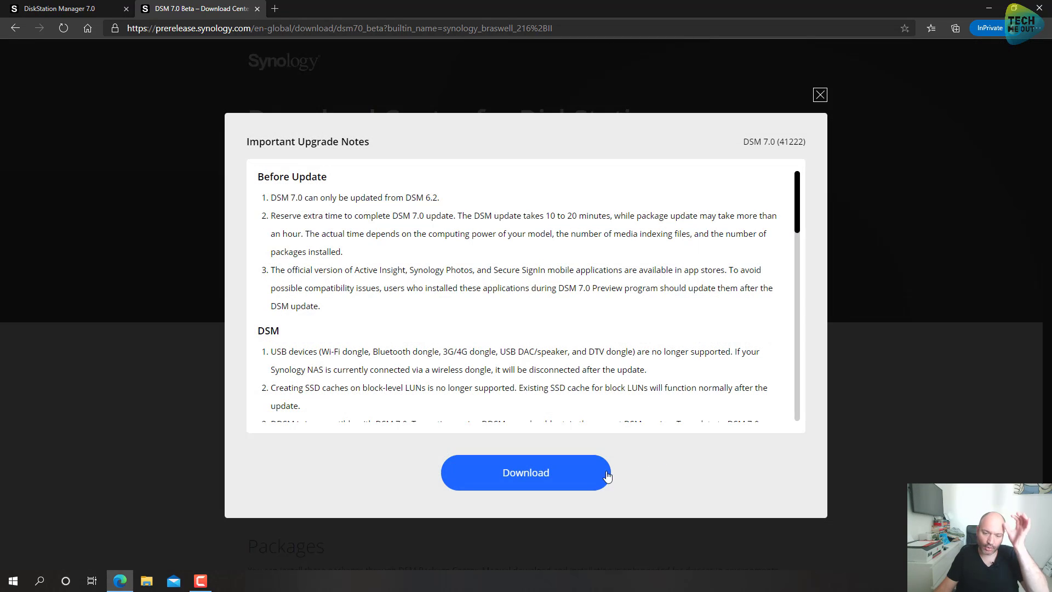
{"action": "left_click", "coordinate": [559, 476]}
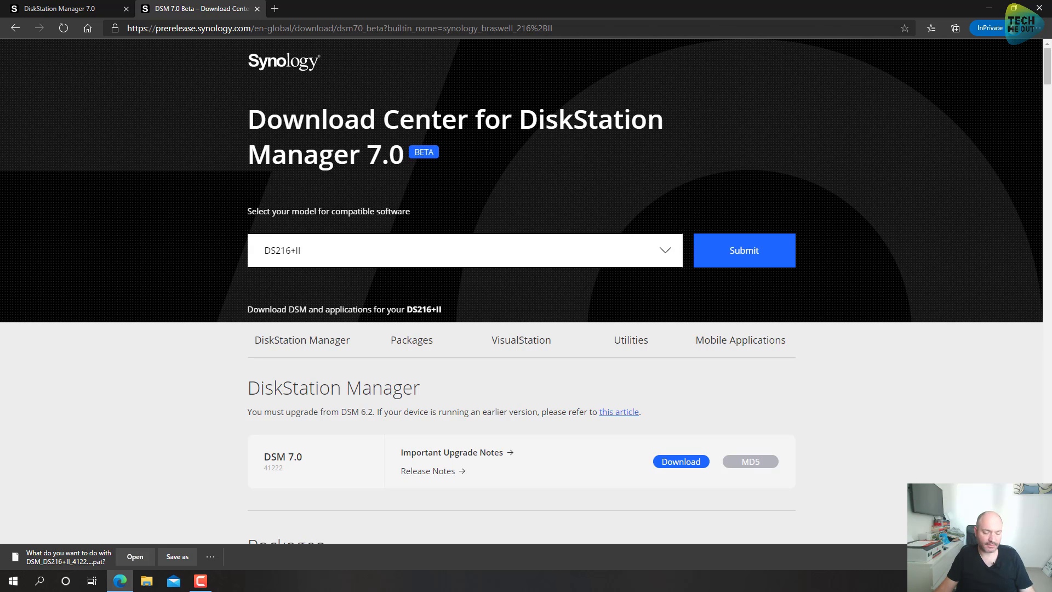
{"action": "left_click", "coordinate": [1039, 556]}
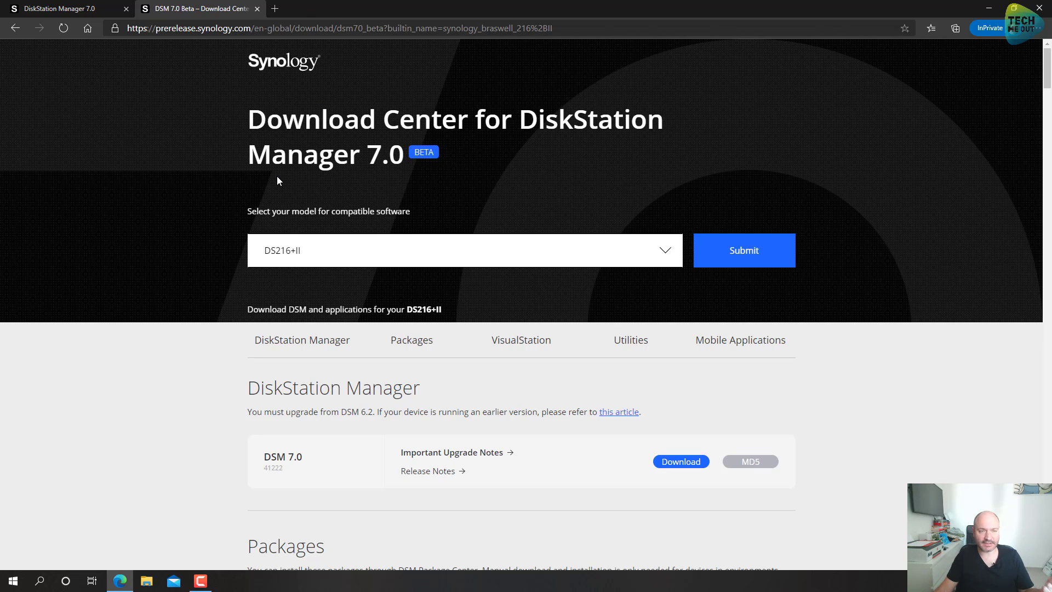
Step: Open the NAS at 192.168.20.2:8001 in a new tab, bypassing the certificate warning
{"action": "left_click", "coordinate": [282, 12]}
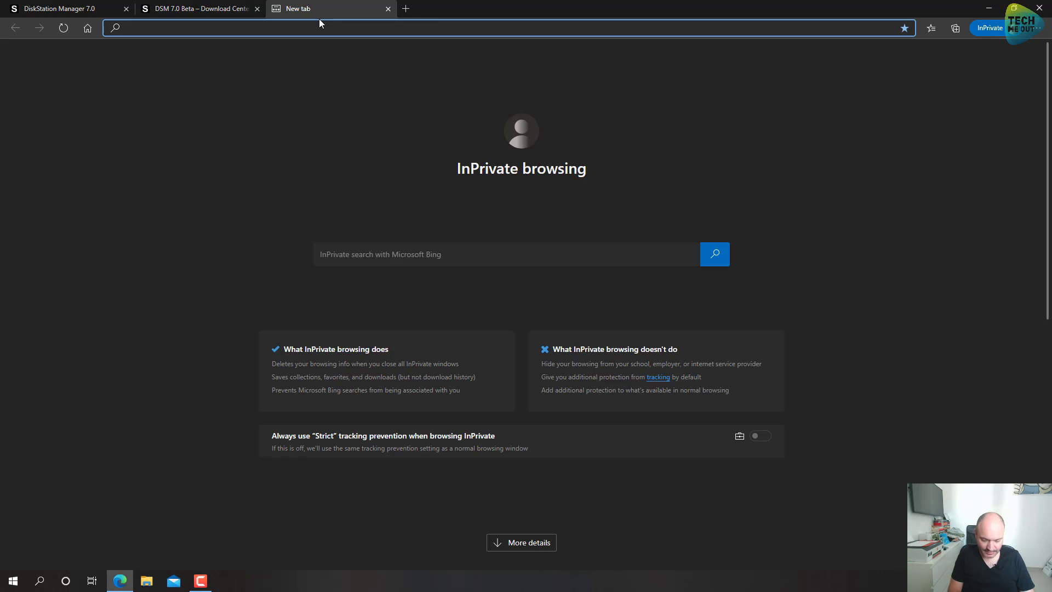
{"action": "type", "text": "192"}
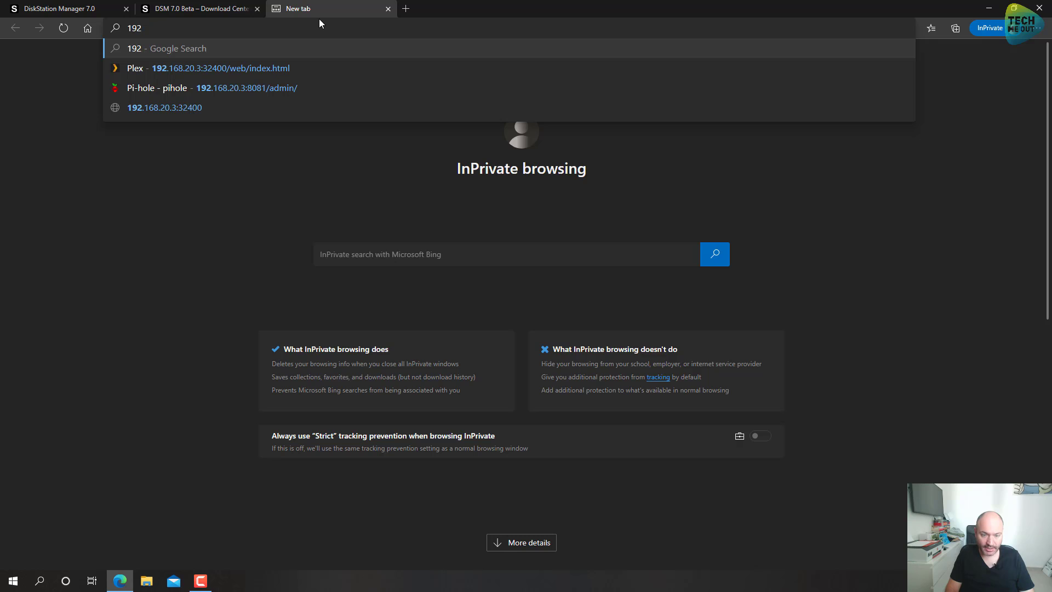
{"action": "type", "text": ".1"}
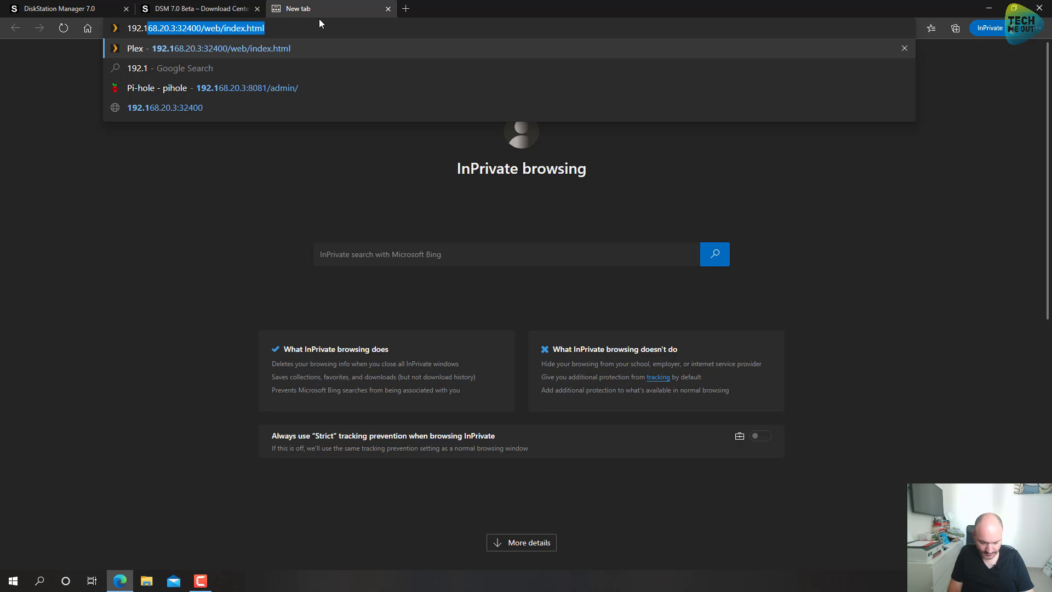
{"action": "type", "text": "68.20.2:8001"}
{"action": "key", "text": "Return"}
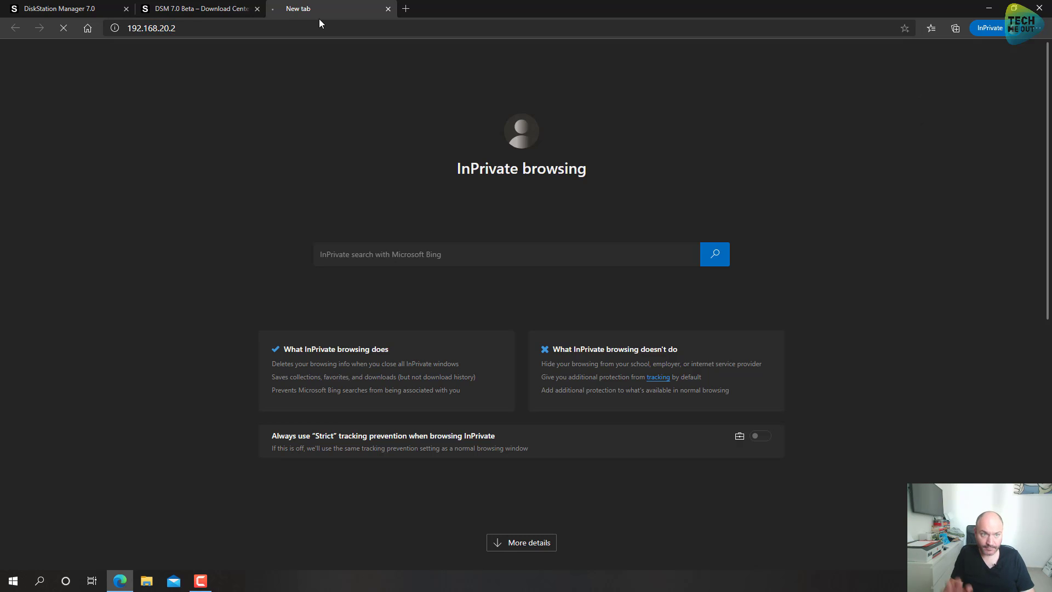
{"action": "left_click", "coordinate": [394, 290]}
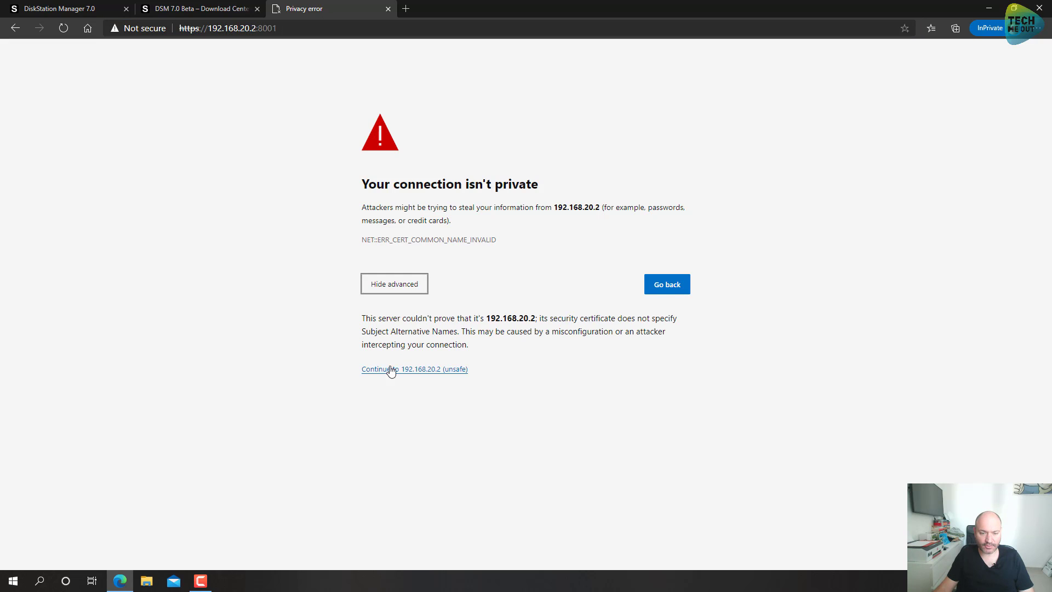
{"action": "left_click", "coordinate": [375, 373]}
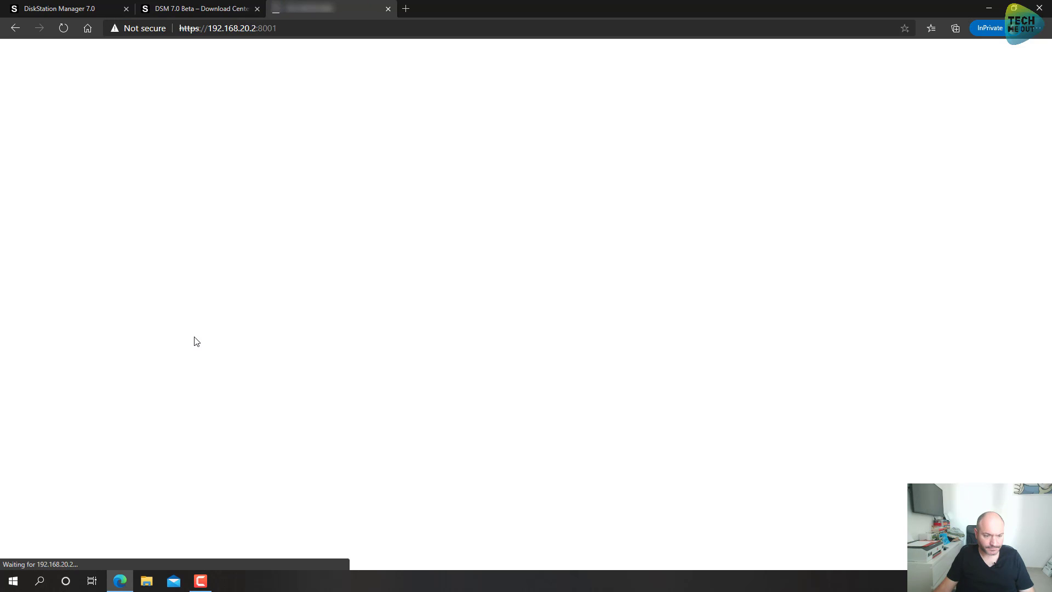
Step: Sign in to DSM as admin with the account password
{"action": "type", "text": "admin"}
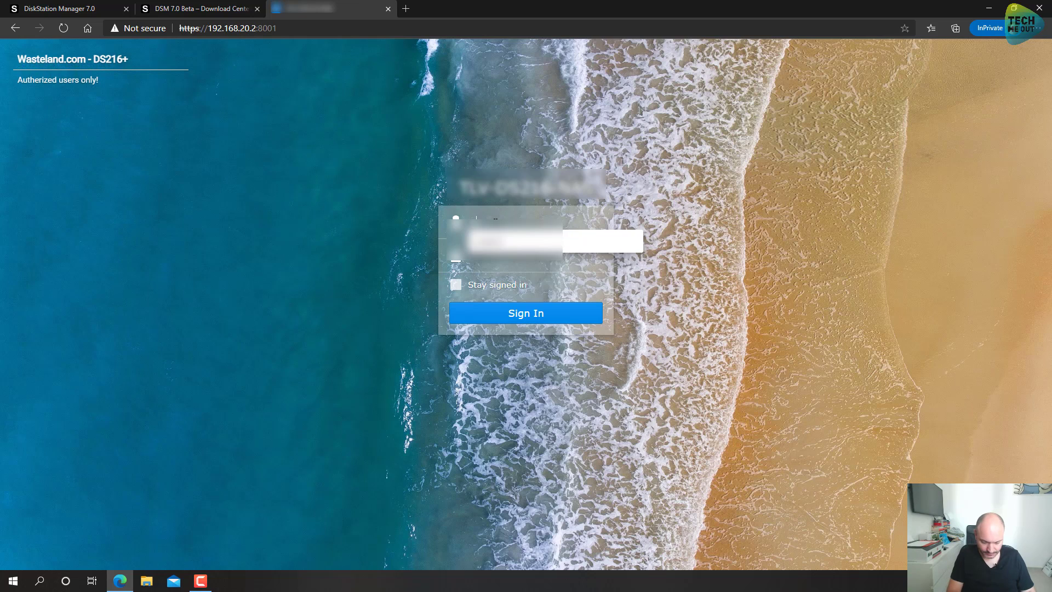
{"action": "key", "text": "Tab"}
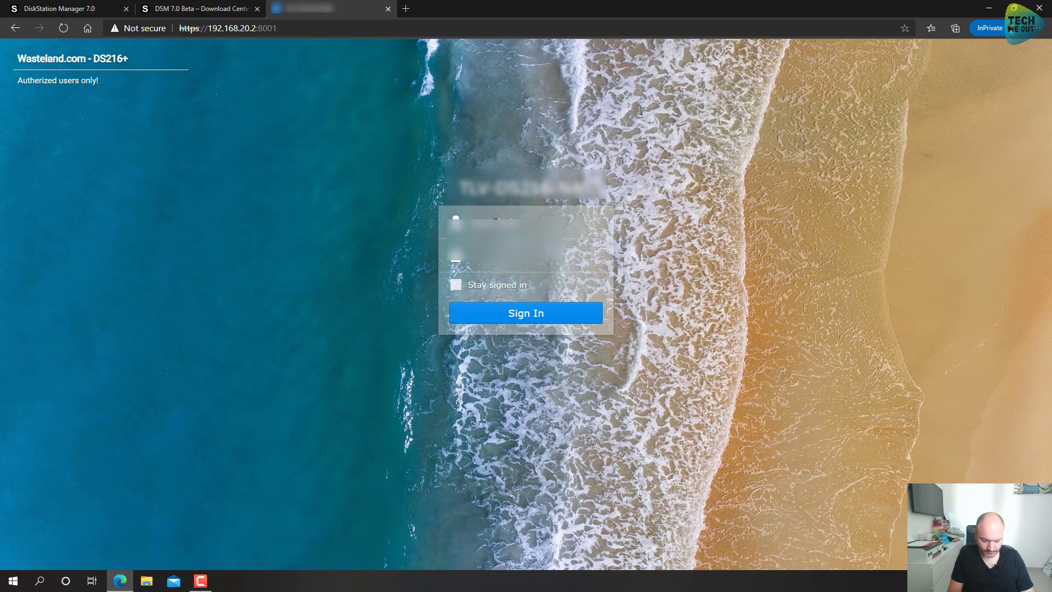
{"action": "type", "text": "*********"}
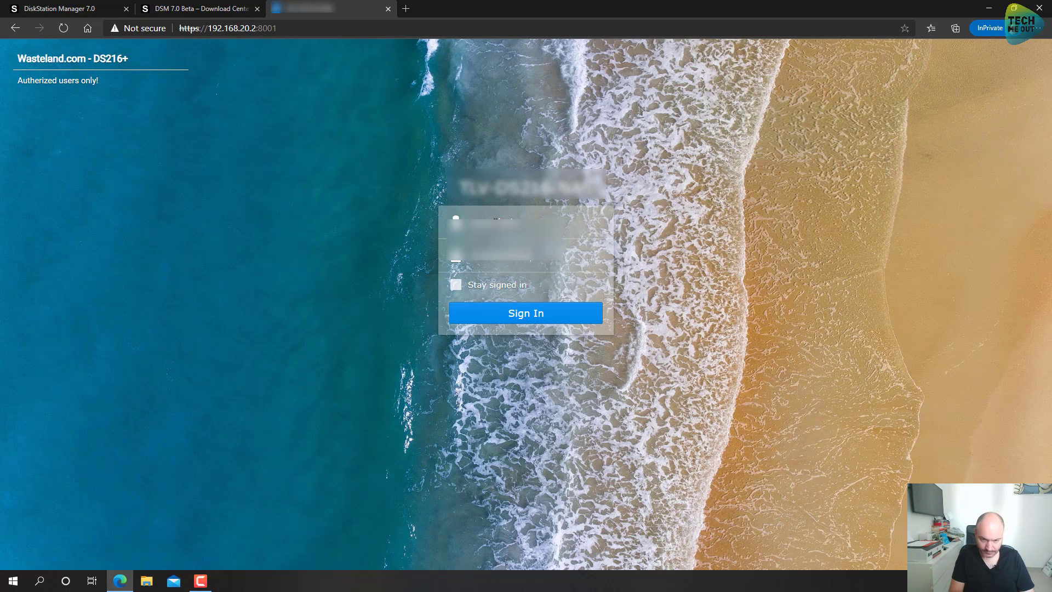
{"action": "key", "text": "Return"}
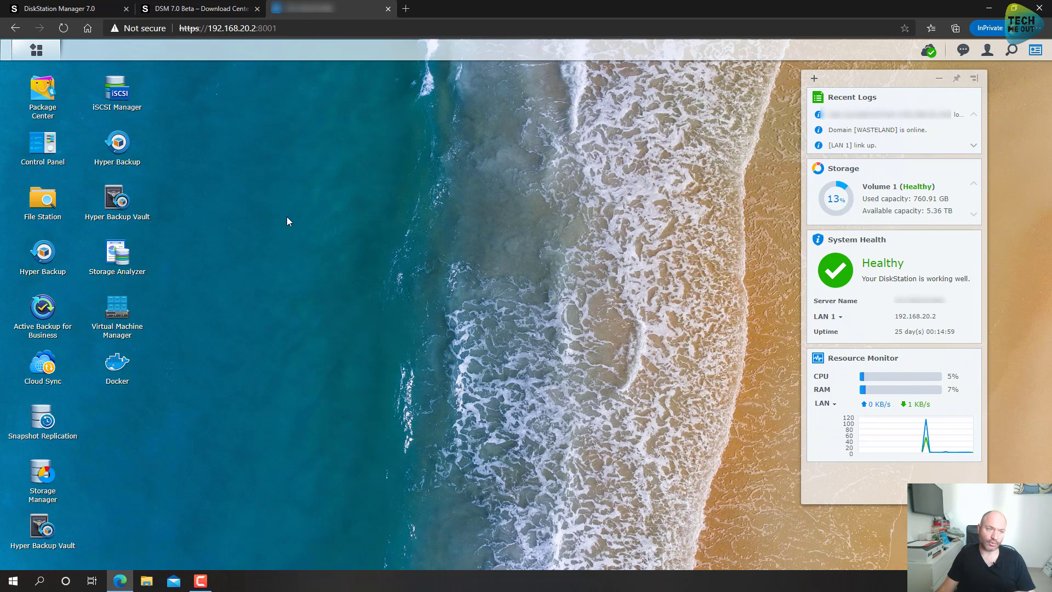
Step: Upload DSM_DS216+II_41222.pat from Downloads through Control Panel's Manual DSM Update
{"action": "left_click", "coordinate": [43, 143]}
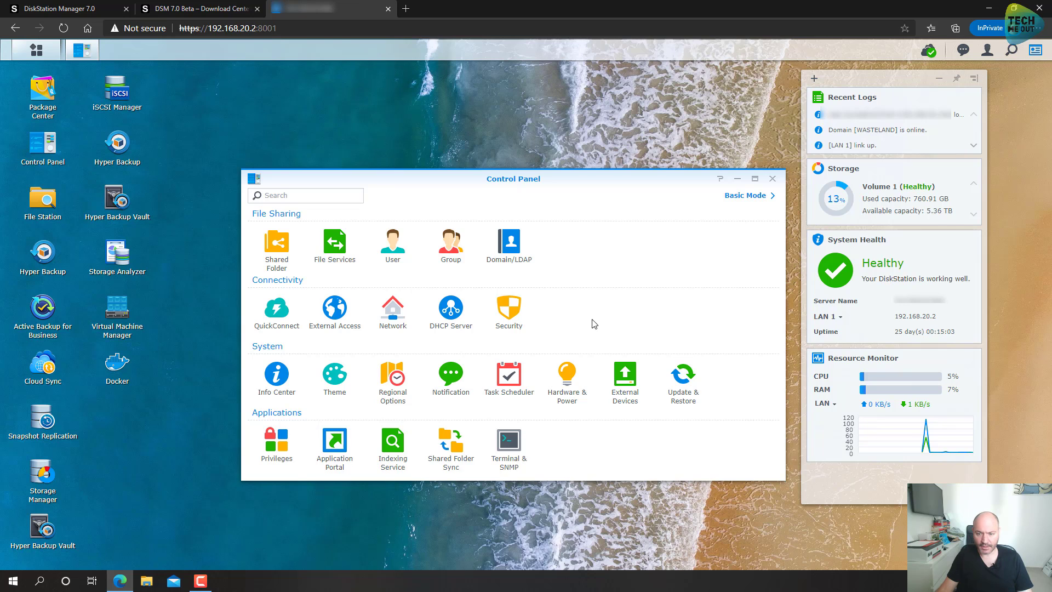
{"action": "left_click", "coordinate": [683, 377]}
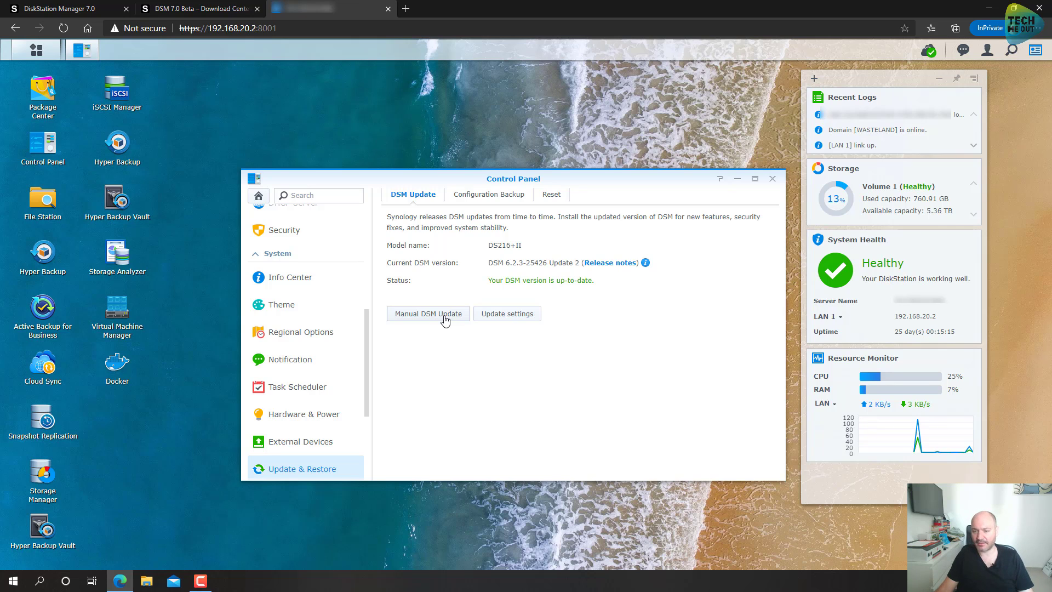
{"action": "left_click", "coordinate": [444, 319]}
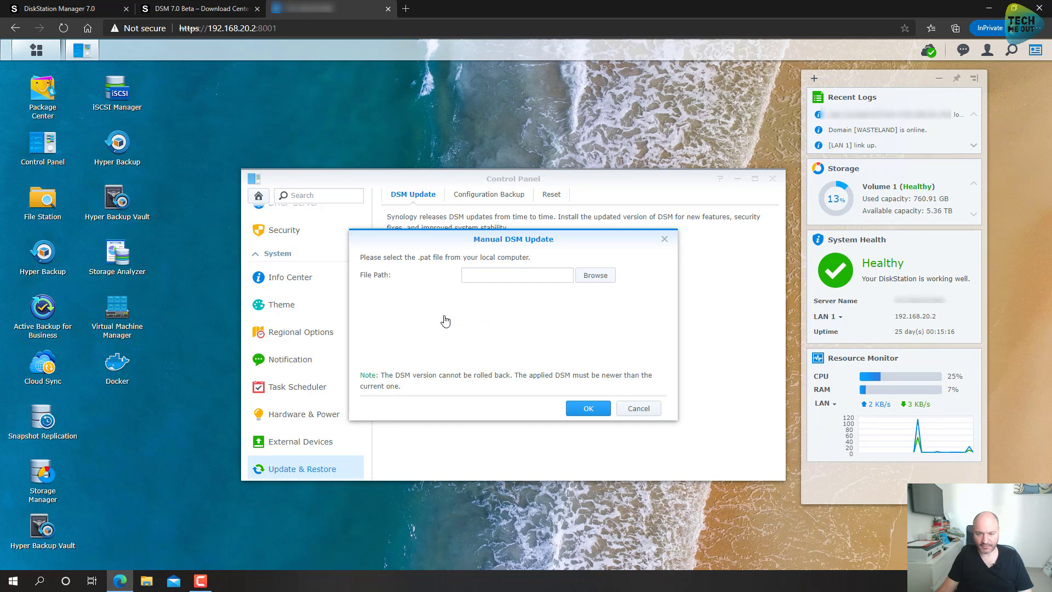
{"action": "left_click", "coordinate": [594, 276]}
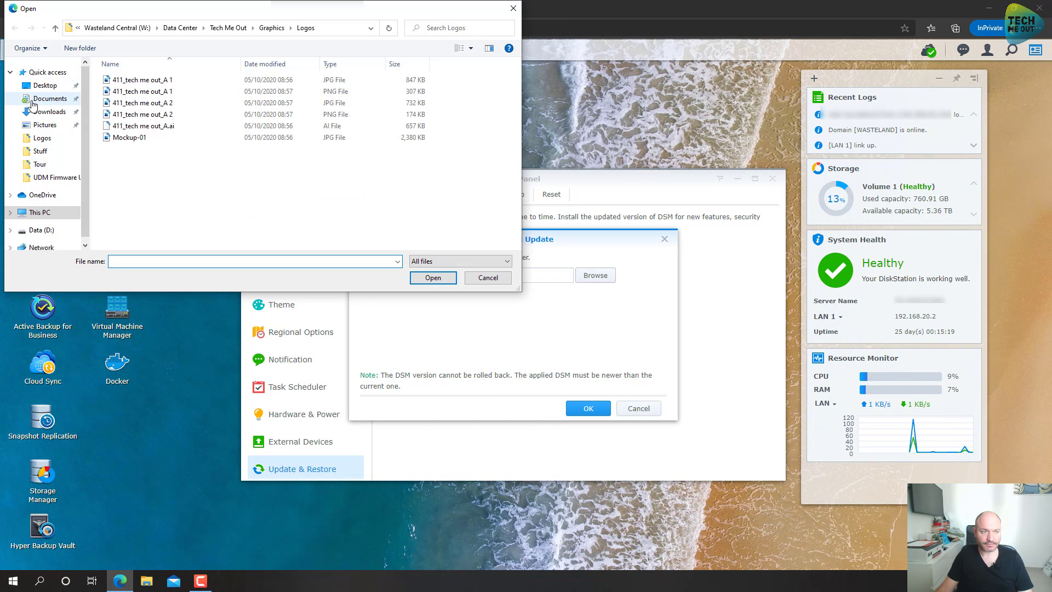
{"action": "left_click", "coordinate": [43, 111]}
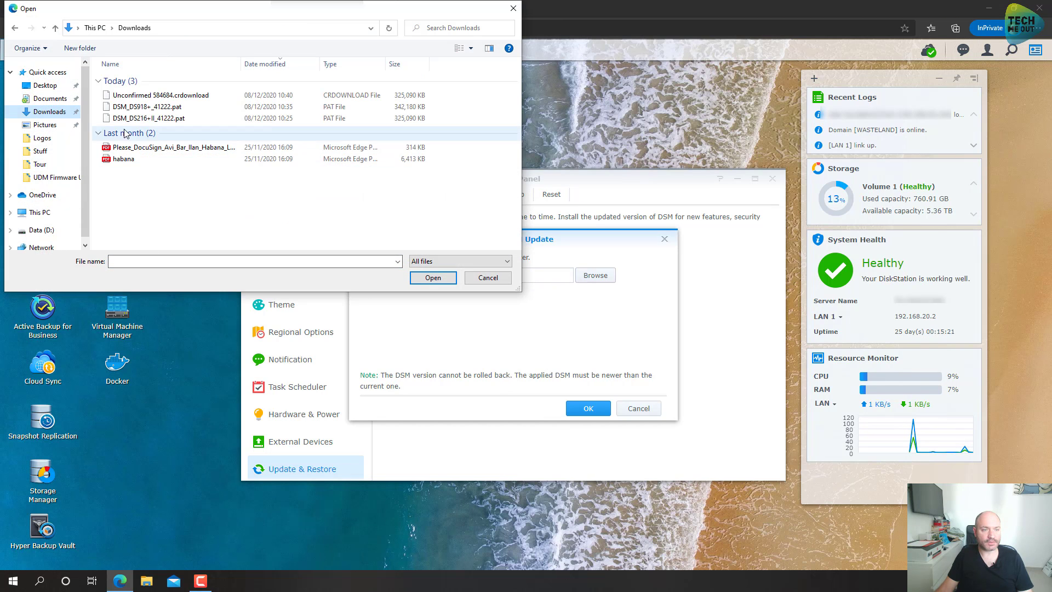
{"action": "left_click", "coordinate": [147, 119]}
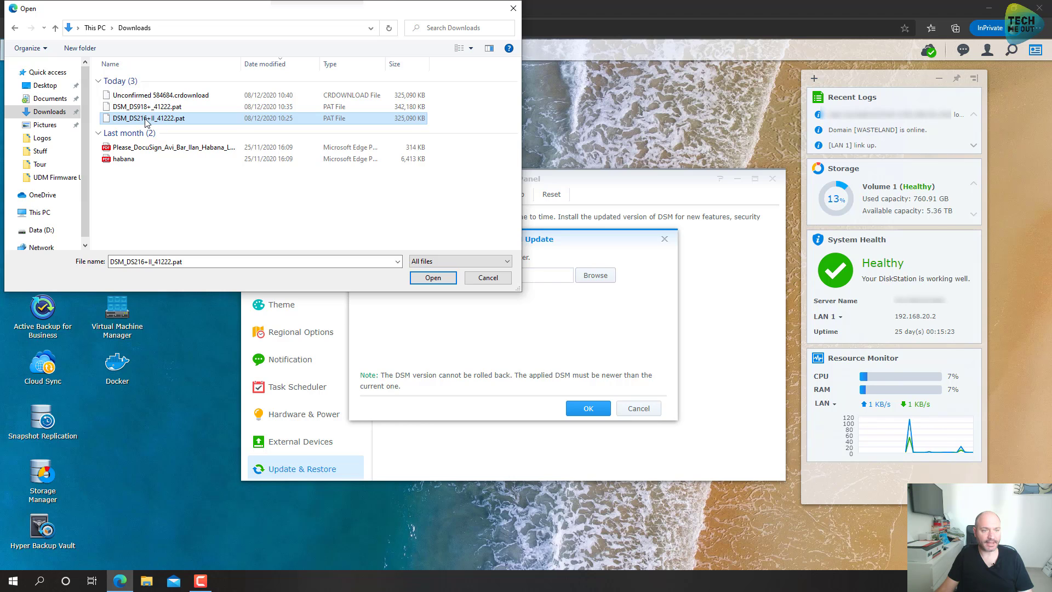
{"action": "left_click", "coordinate": [433, 278]}
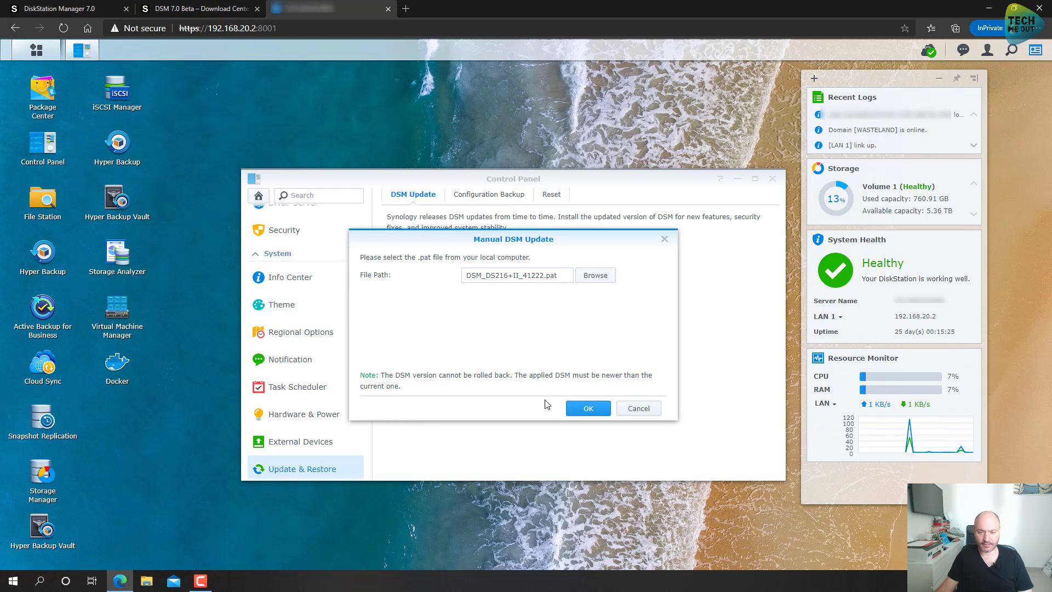
{"action": "left_click", "coordinate": [588, 409]}
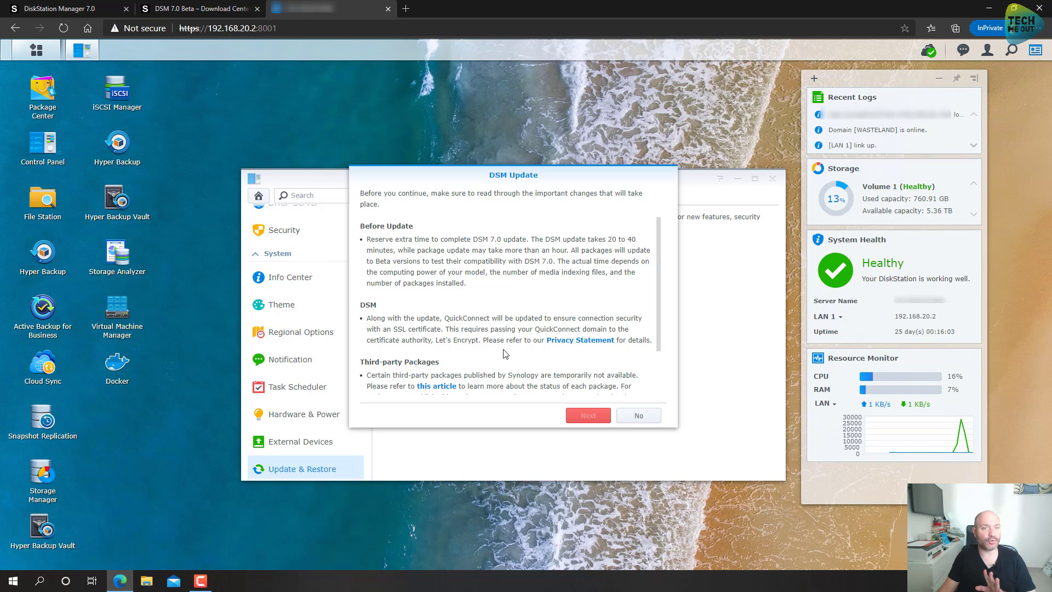
Step: Agree to the DSM 7.0 update terms and confirm starting the installation
{"action": "scroll", "coordinate": [504, 353], "scroll_direction": "down", "scroll_amount": 2}
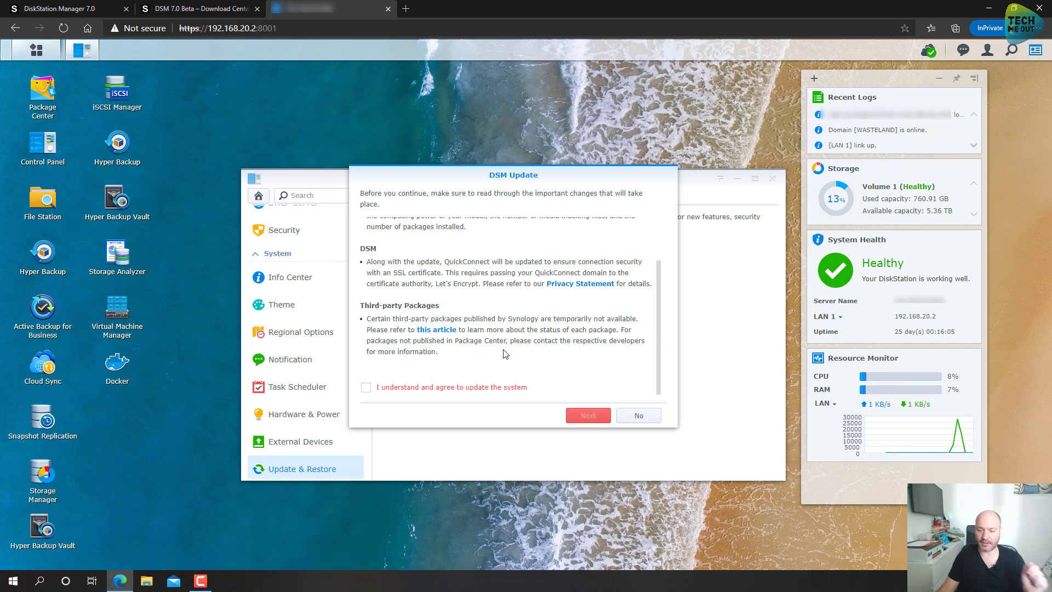
{"action": "left_click", "coordinate": [366, 388]}
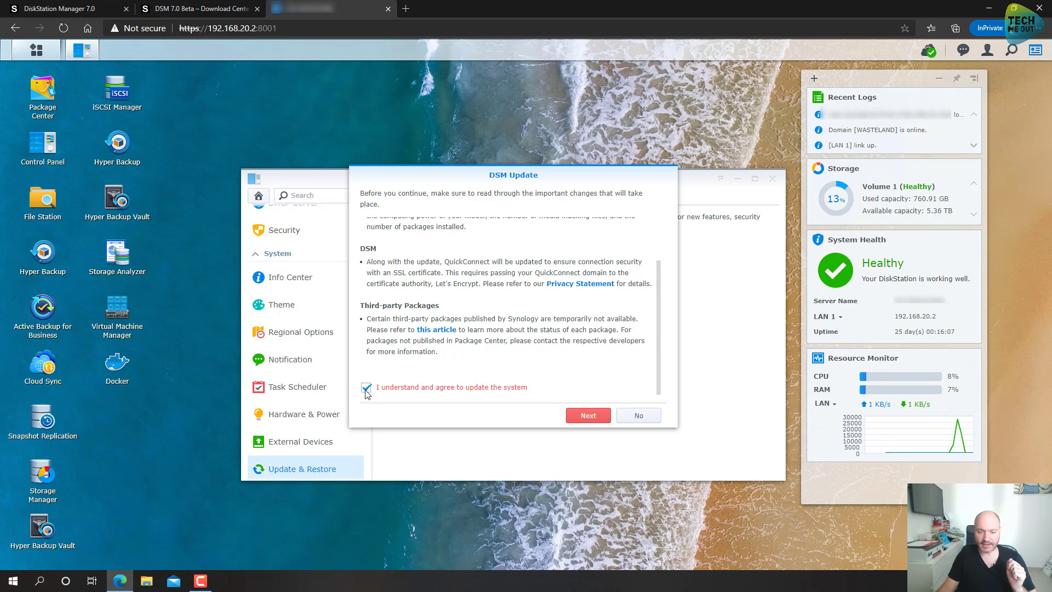
{"action": "left_click", "coordinate": [587, 420]}
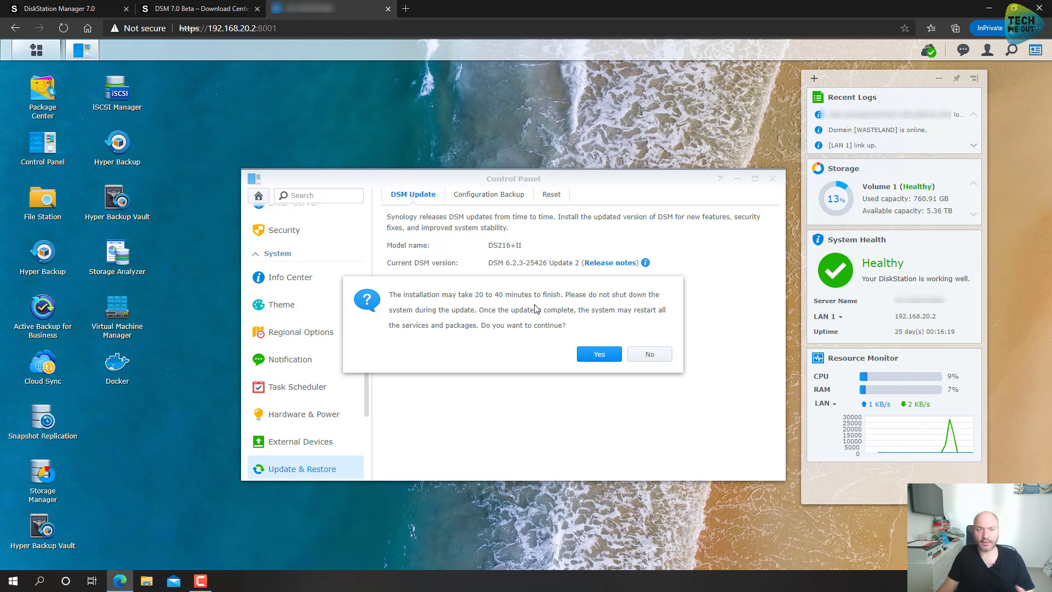
{"action": "left_click", "coordinate": [597, 355]}
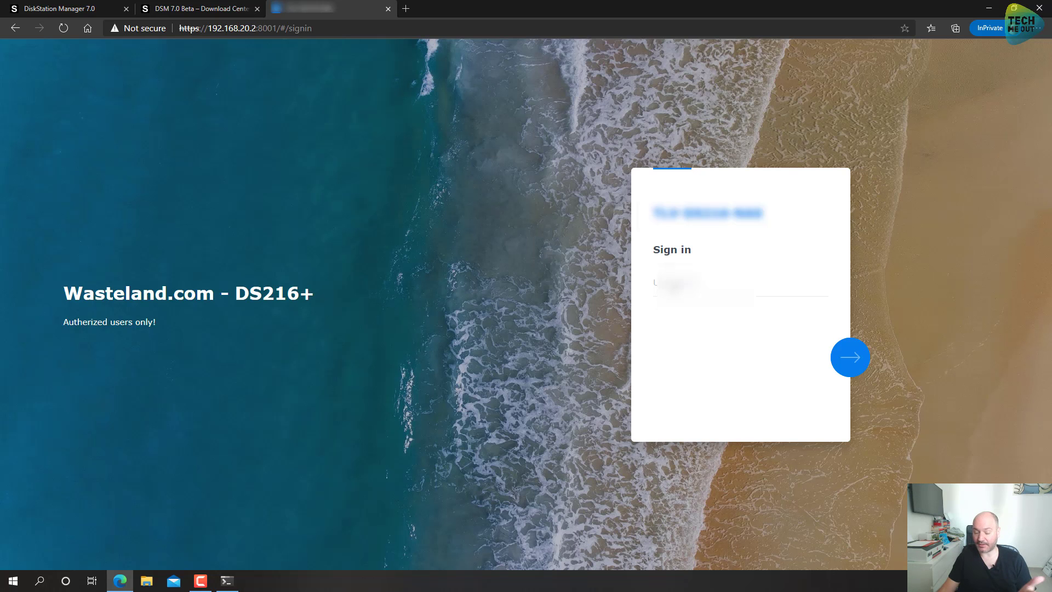
Step: Sign in to DSM 7.0 with the saved username suggestion and the account password
{"action": "left_click", "coordinate": [680, 282]}
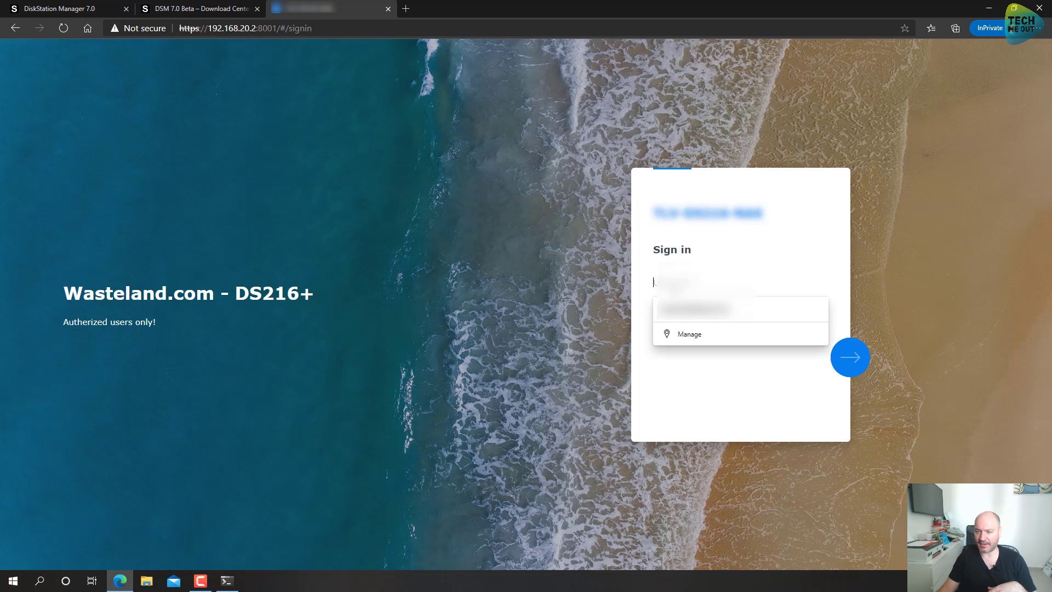
{"action": "type", "text": "s"}
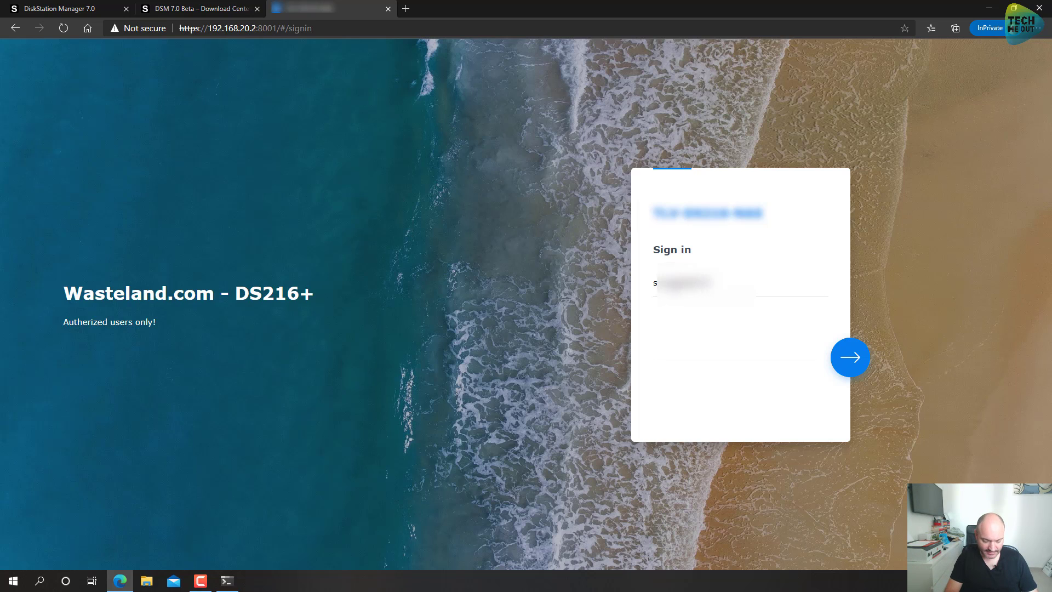
{"action": "key", "text": "BackSpace"}
{"action": "key", "text": "BackSpace"}
{"action": "key", "text": "BackSpace"}
{"action": "key", "text": "BackSpace"}
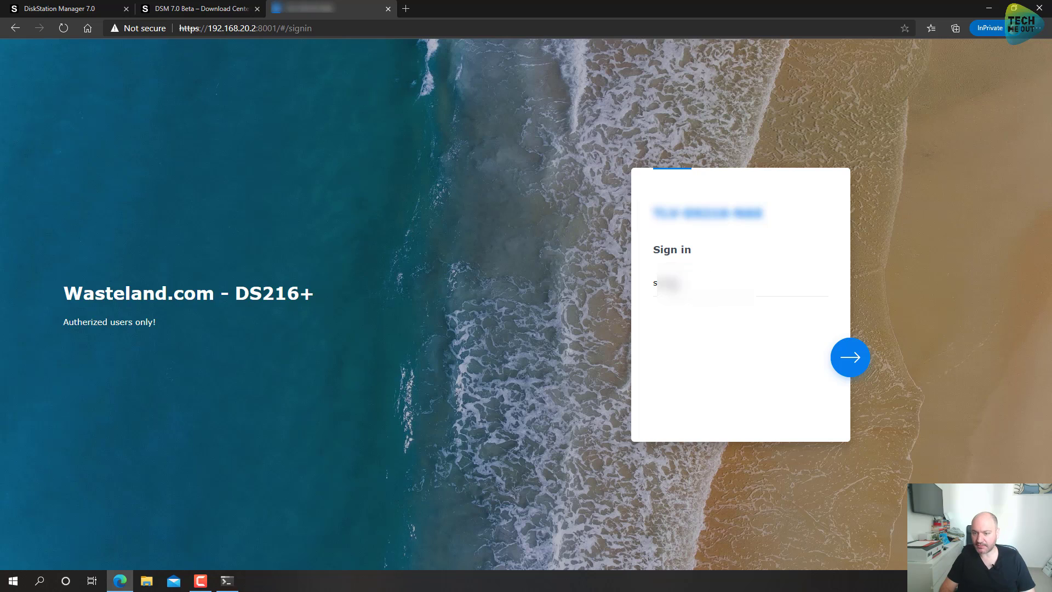
{"action": "key", "text": "Down"}
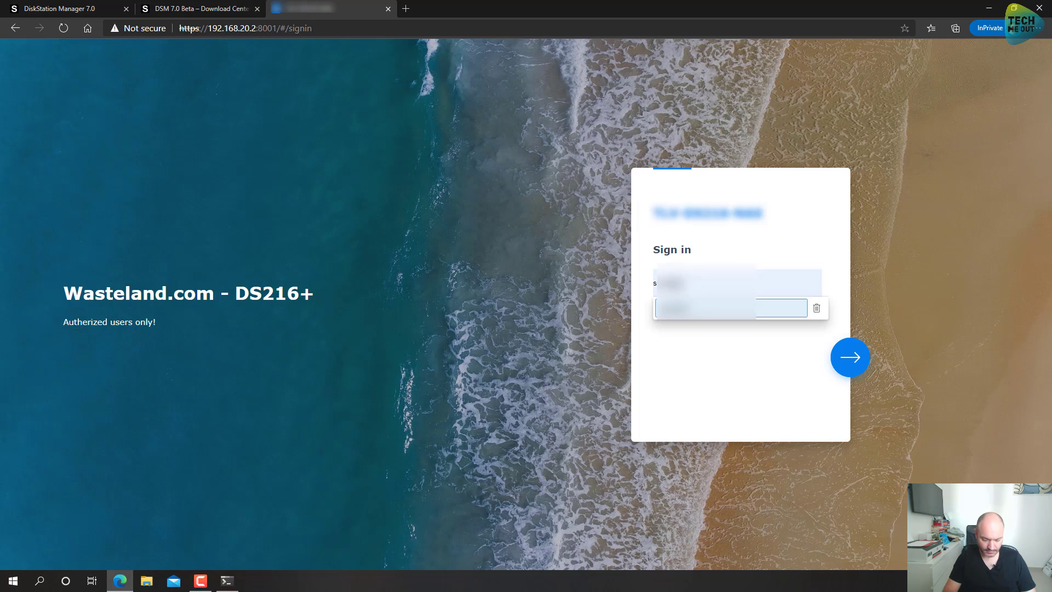
{"action": "key", "text": "Return"}
{"action": "key", "text": "Return"}
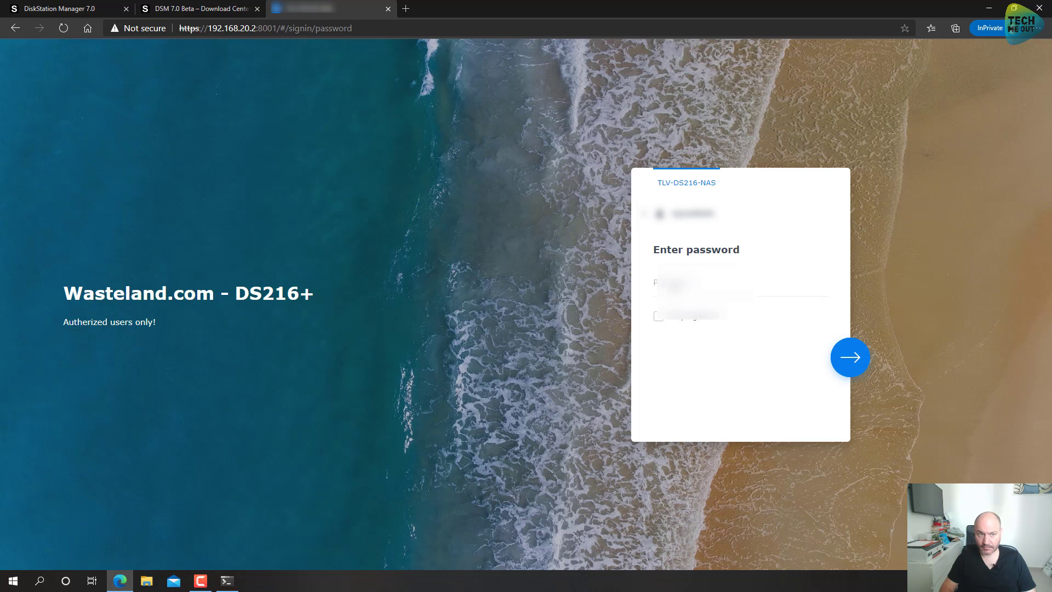
{"action": "type", "text": "•••••••"}
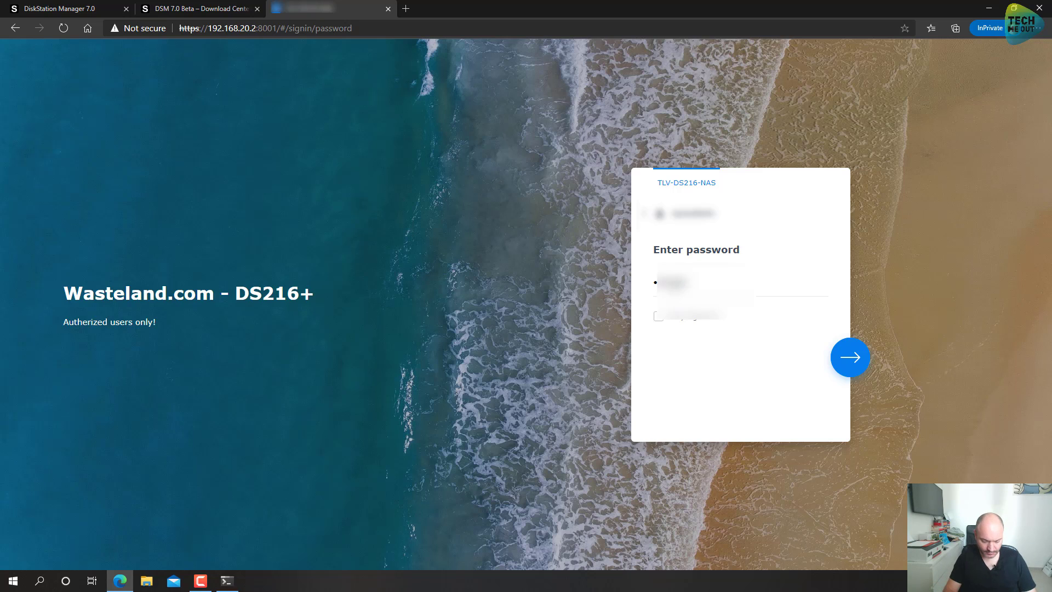
{"action": "key", "text": "Return"}
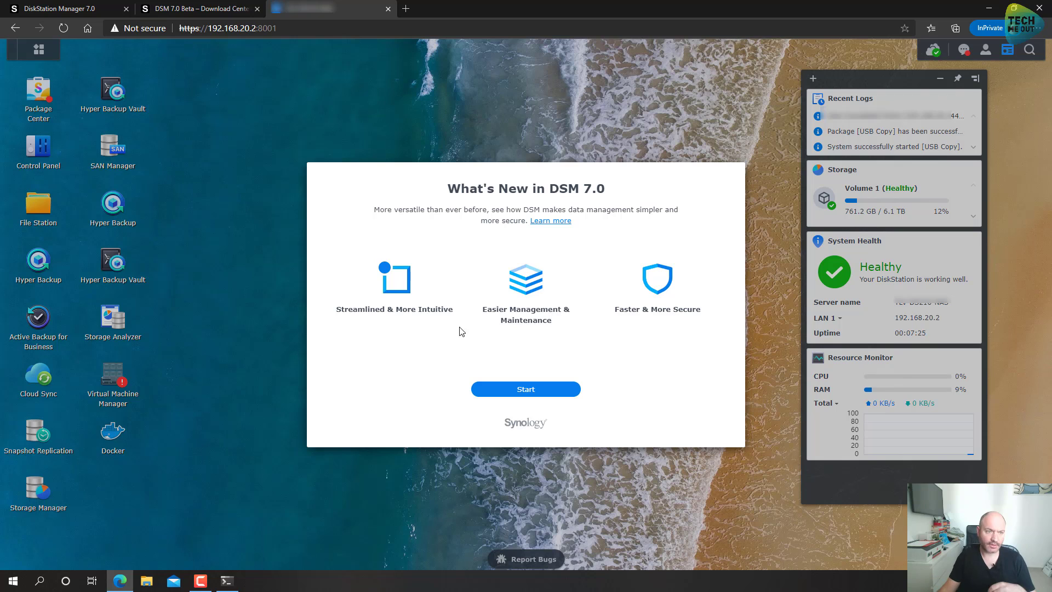
Step: Go through the introduction, skip Synology Account services, and decline device analytics sharing
{"action": "left_click", "coordinate": [515, 391]}
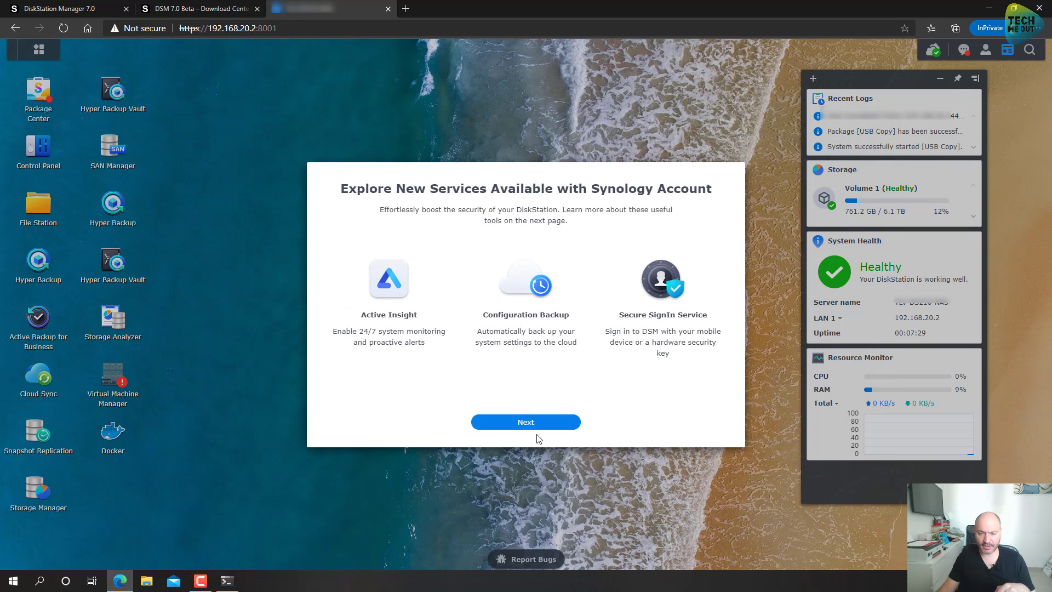
{"action": "left_click", "coordinate": [540, 425]}
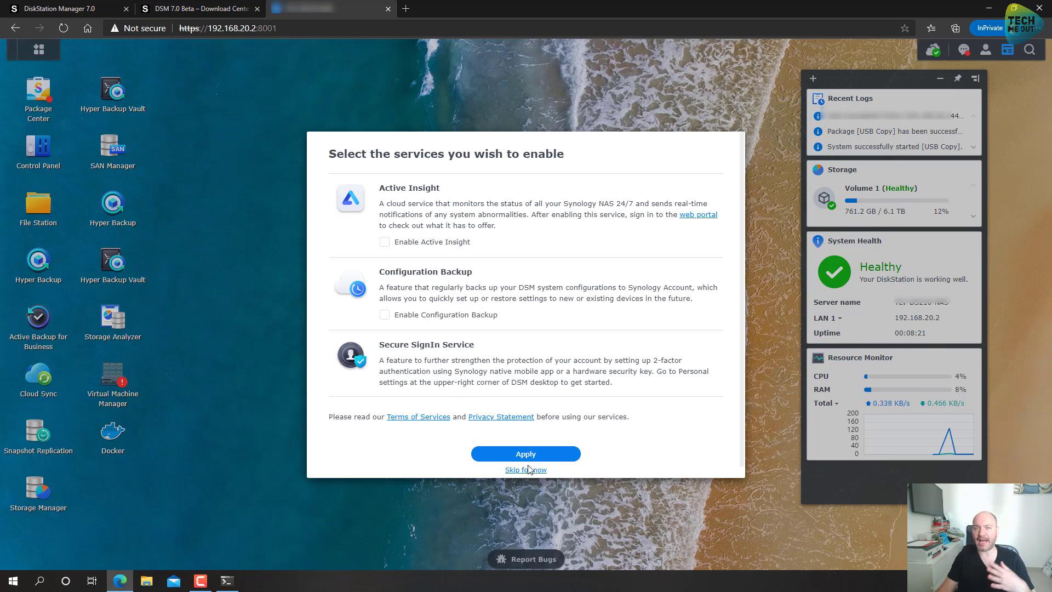
{"action": "left_click", "coordinate": [530, 473]}
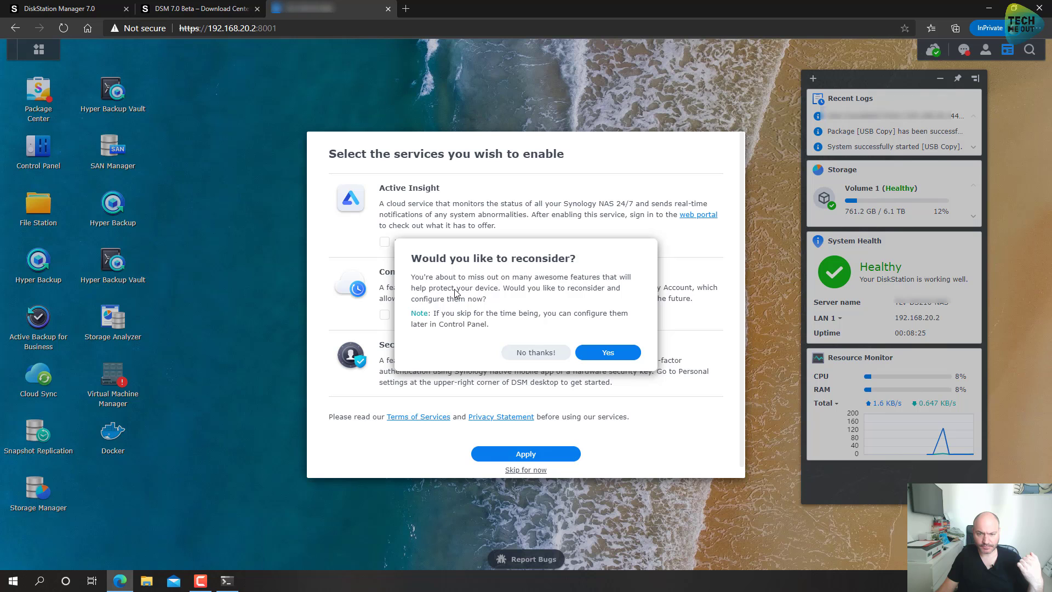
{"action": "left_click", "coordinate": [533, 353]}
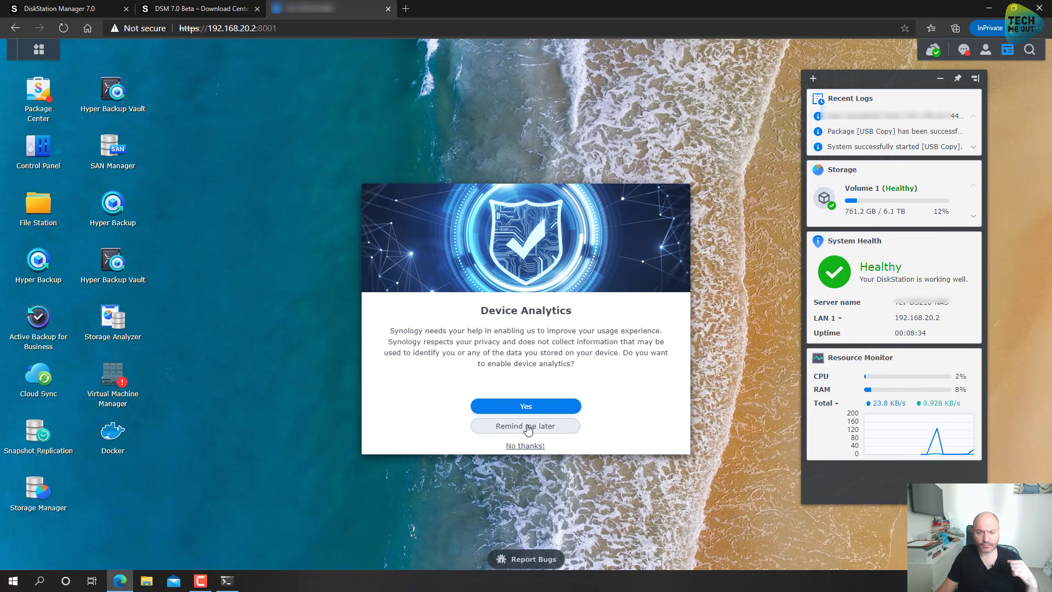
{"action": "left_click", "coordinate": [535, 446]}
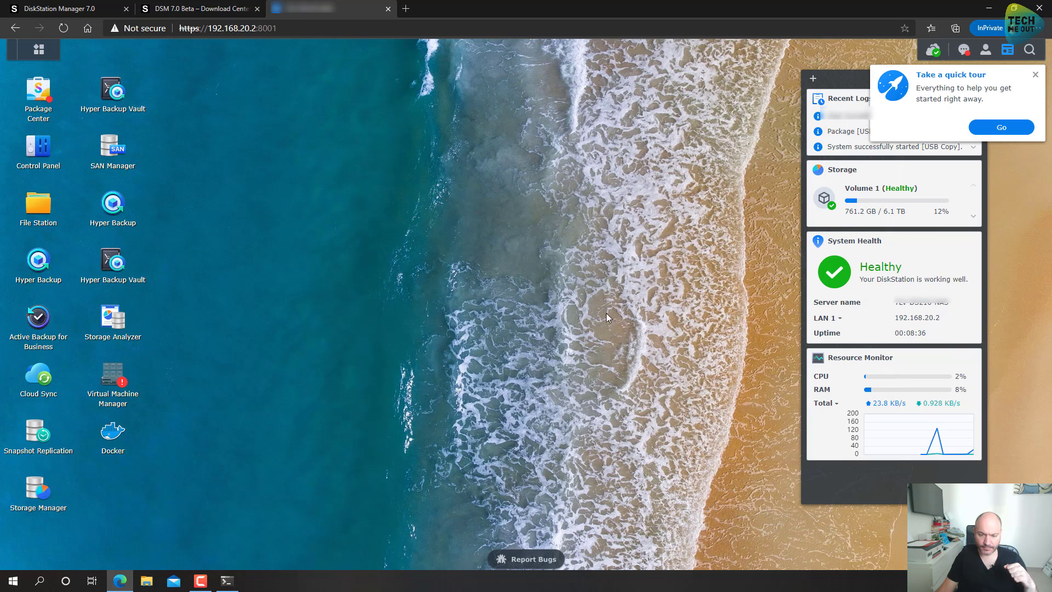
Step: Open and close the DSM quick-tour help and the main apps menu
{"action": "left_click", "coordinate": [1003, 128]}
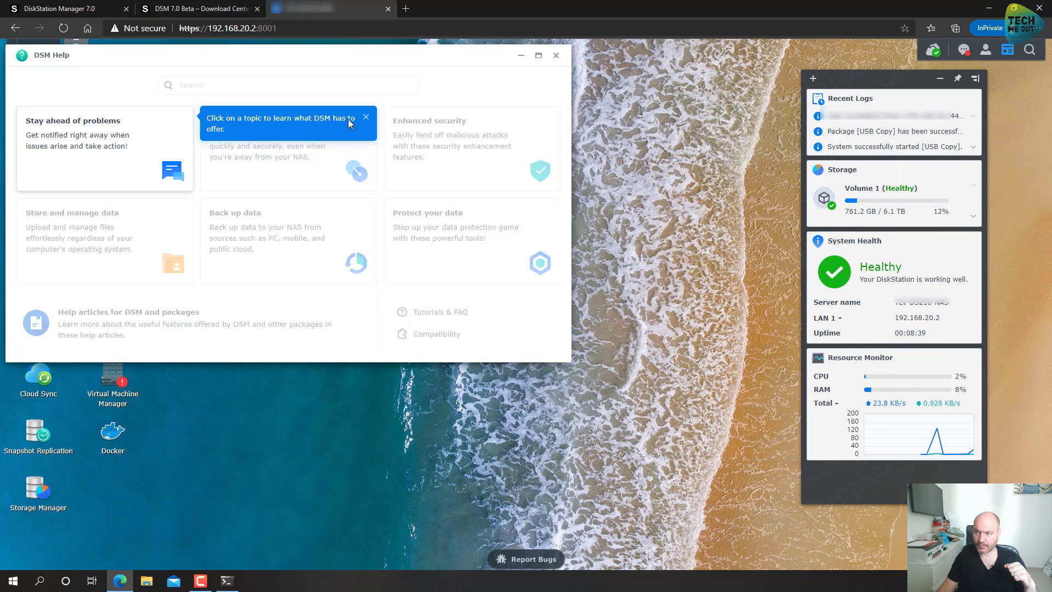
{"action": "left_click", "coordinate": [556, 55]}
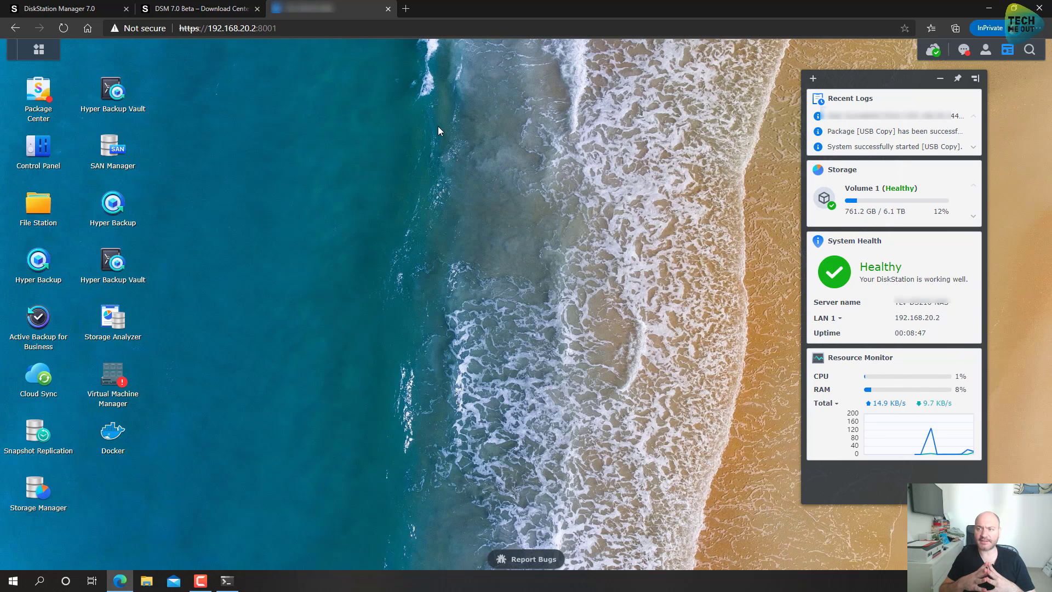
{"action": "left_click", "coordinate": [37, 52]}
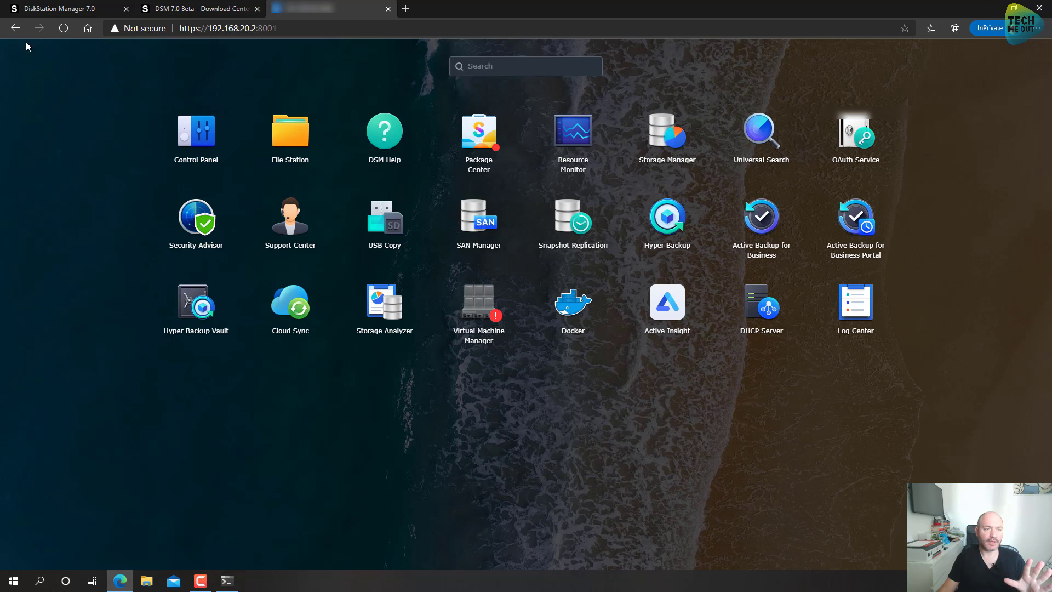
{"action": "left_click", "coordinate": [750, 471]}
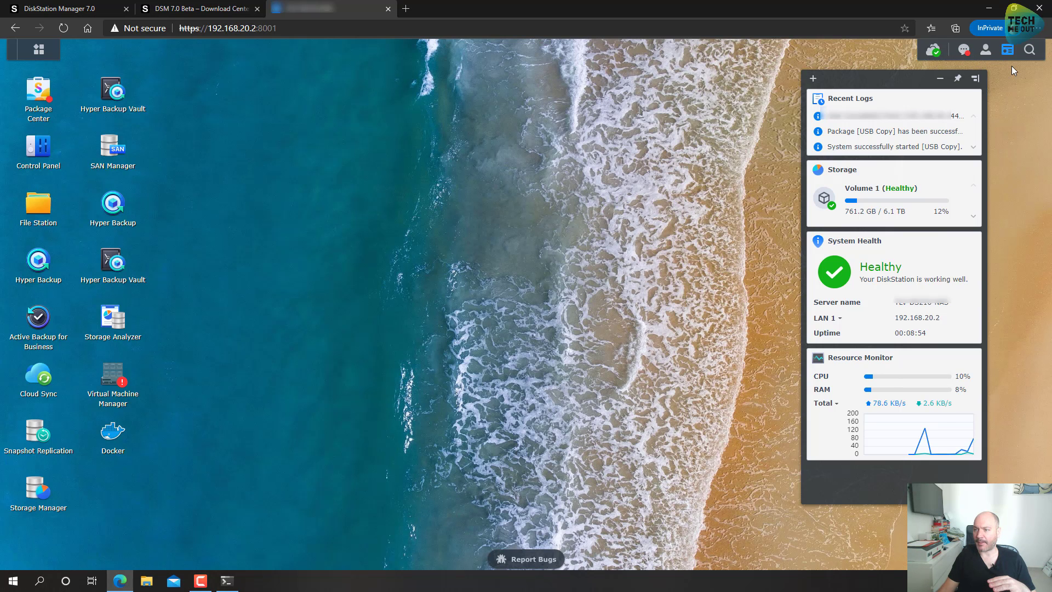
Step: Toggle the widget panel, nudge it slightly right, and launch Package Center
{"action": "left_click", "coordinate": [1001, 53]}
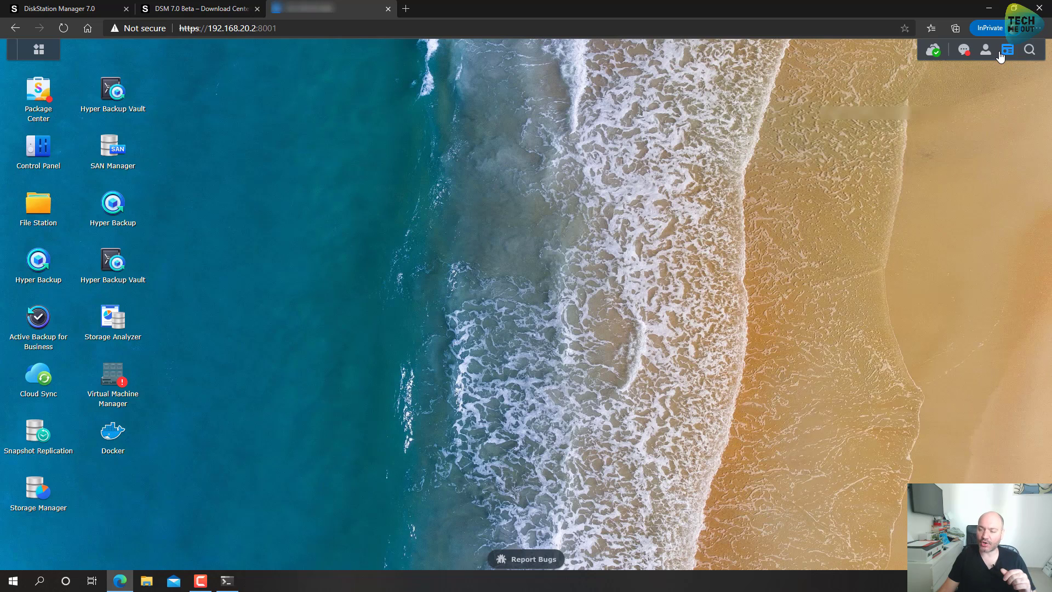
{"action": "left_click", "coordinate": [1006, 51]}
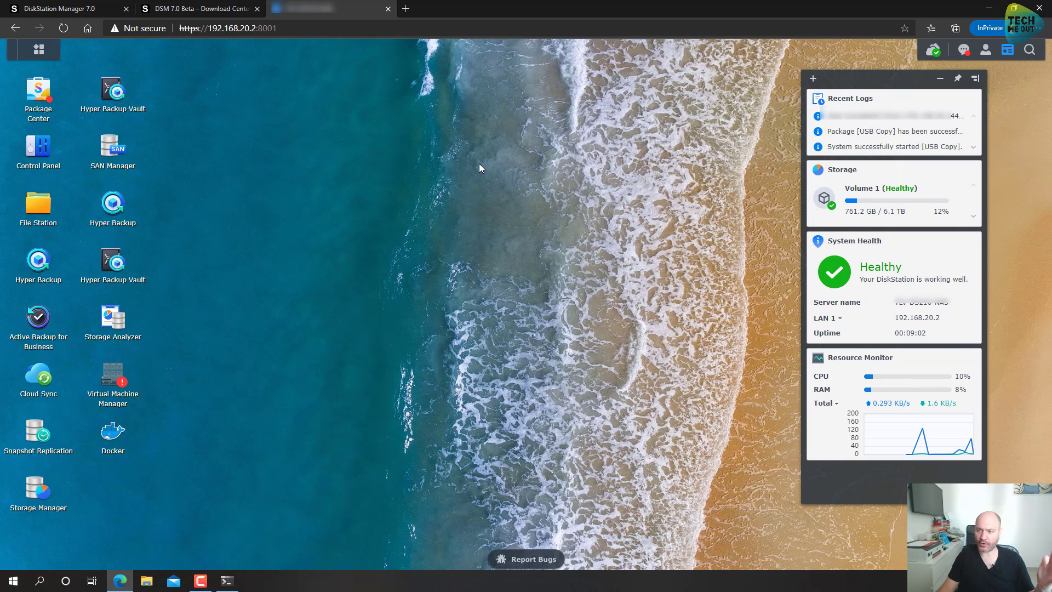
{"action": "left_click_drag", "start_coordinate": [872, 84], "coordinate": [888, 92]}
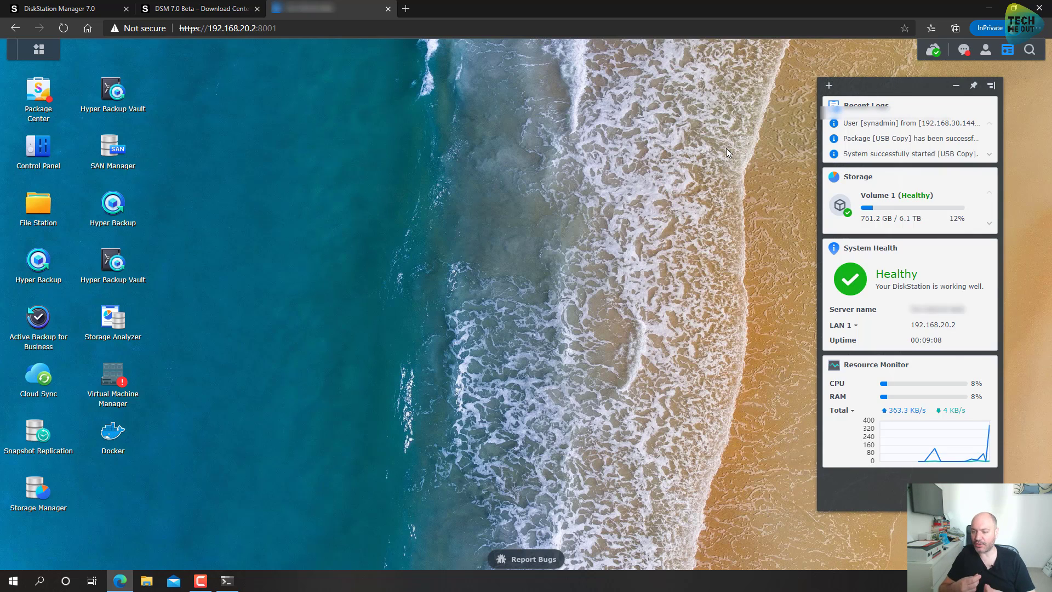
{"action": "left_click_drag", "start_coordinate": [868, 90], "coordinate": [870, 89]}
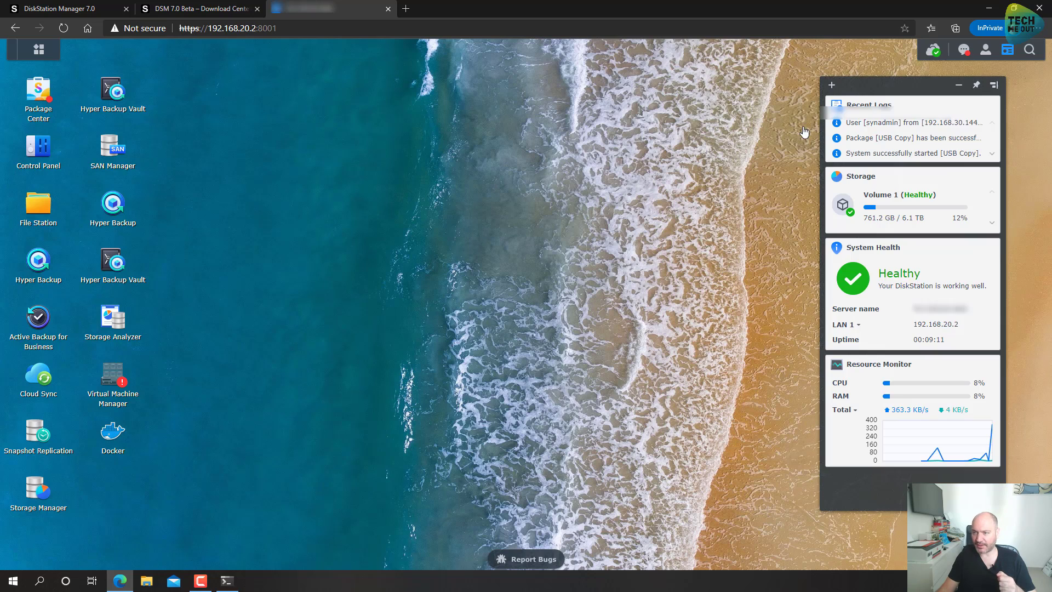
{"action": "left_click", "coordinate": [35, 96]}
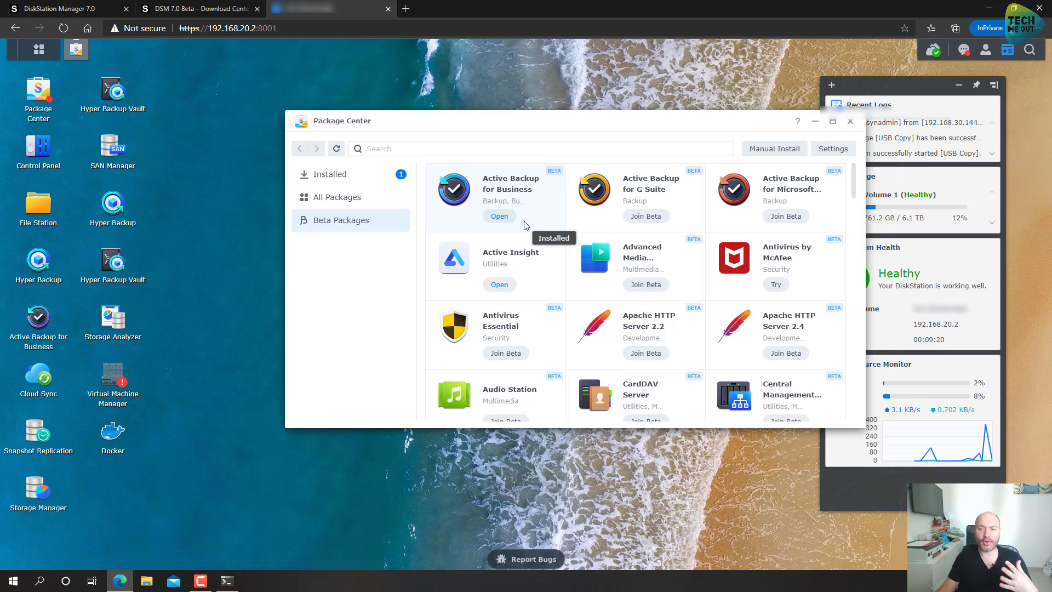
Step: Maximize Package Center and view the Advanced Media Extensions beta package details
{"action": "left_click", "coordinate": [833, 123]}
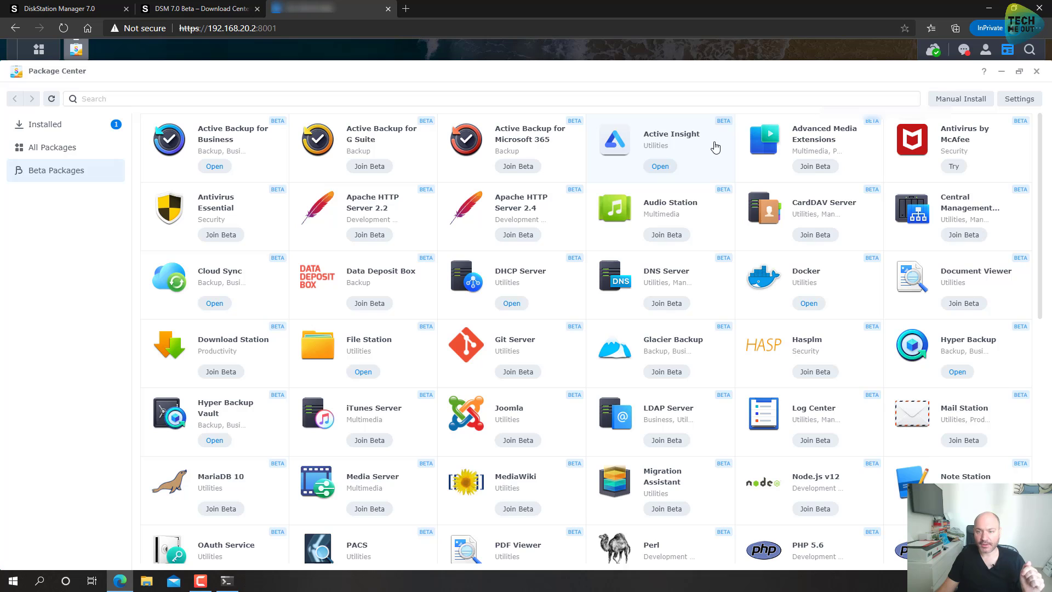
{"action": "left_click", "coordinate": [843, 149]}
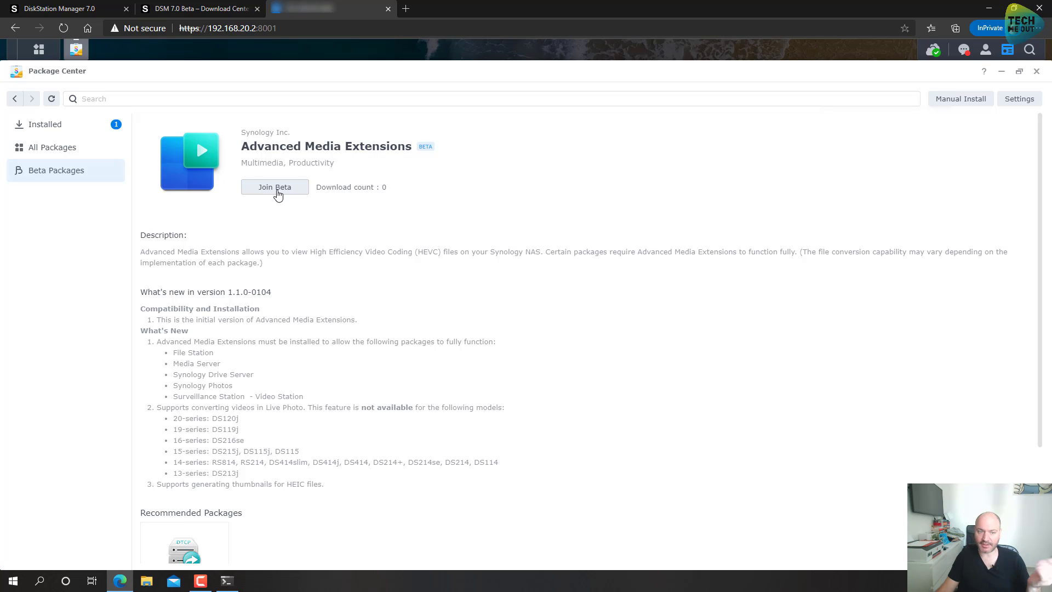
Step: Join the beta for Advanced Media Extensions and browse the Beta Packages list
{"action": "left_click", "coordinate": [276, 187]}
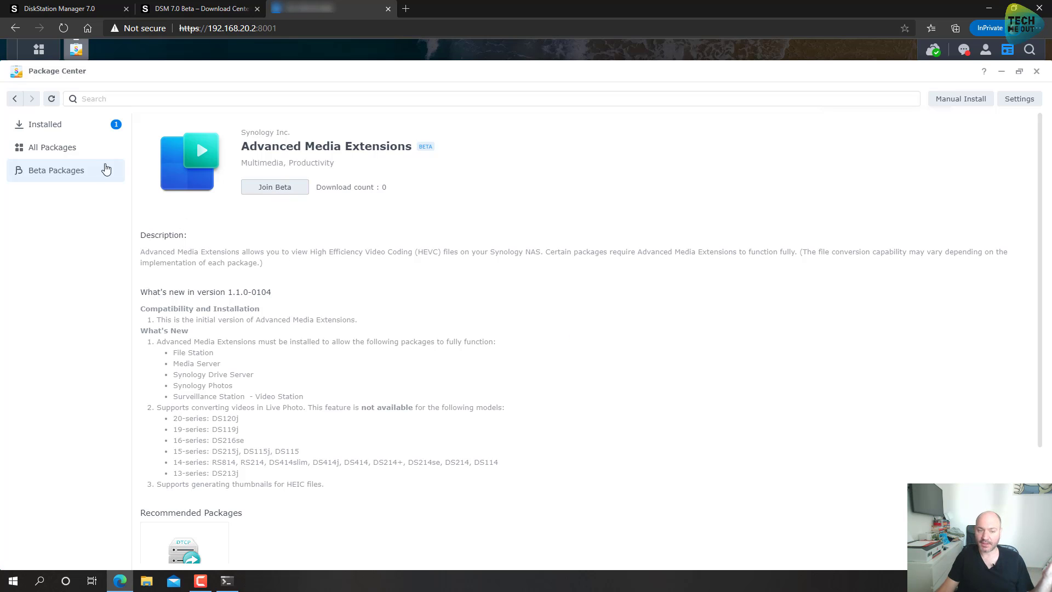
{"action": "left_click", "coordinate": [15, 99]}
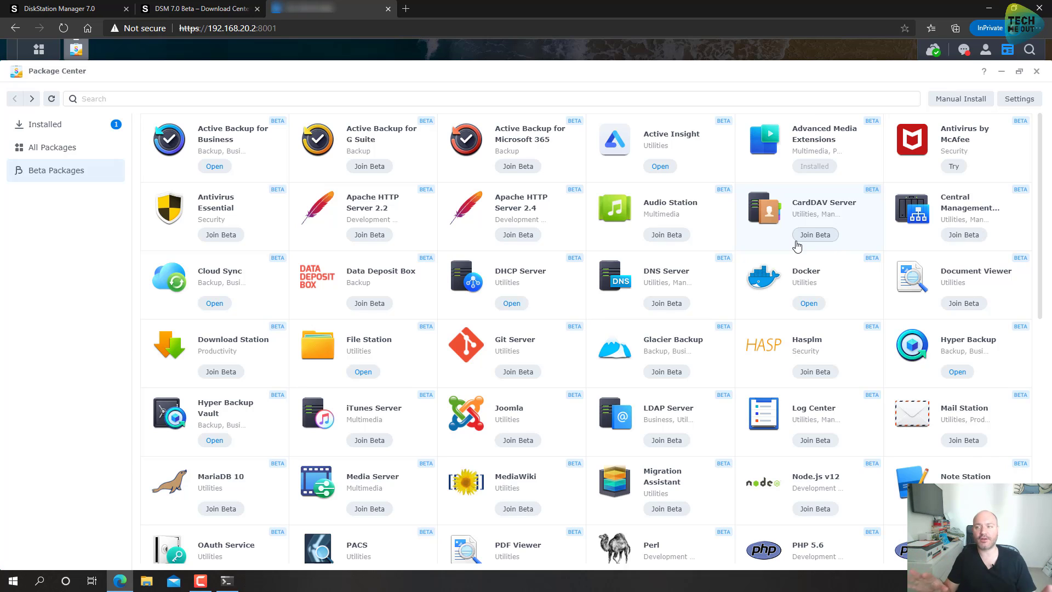
{"action": "scroll", "coordinate": [636, 267], "scroll_direction": "down", "scroll_amount": 2}
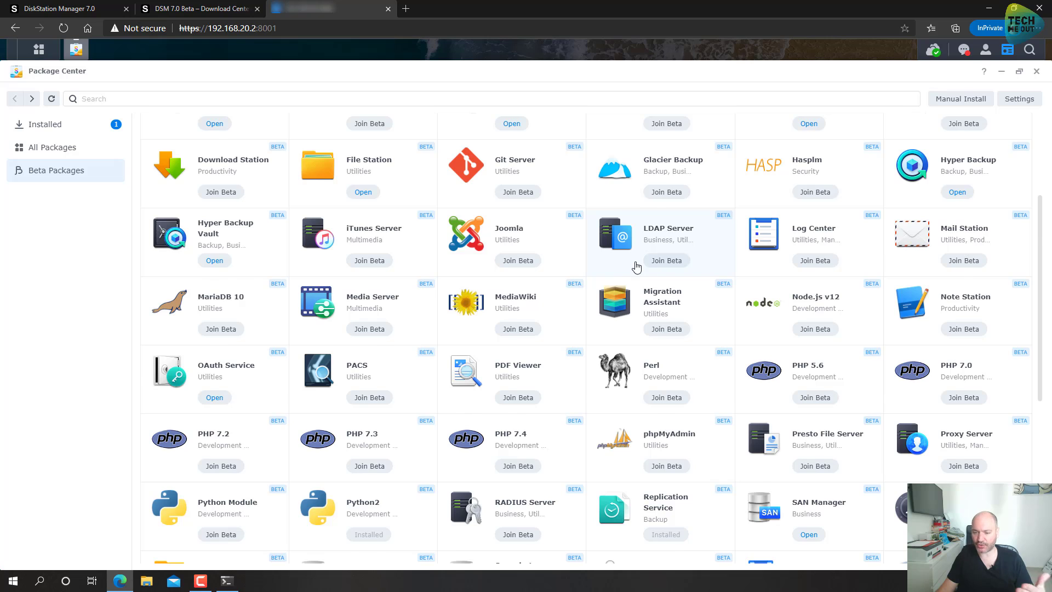
{"action": "scroll", "coordinate": [641, 271], "scroll_direction": "down", "scroll_amount": 3}
{"action": "scroll", "coordinate": [791, 340], "scroll_direction": "down", "scroll_amount": 3}
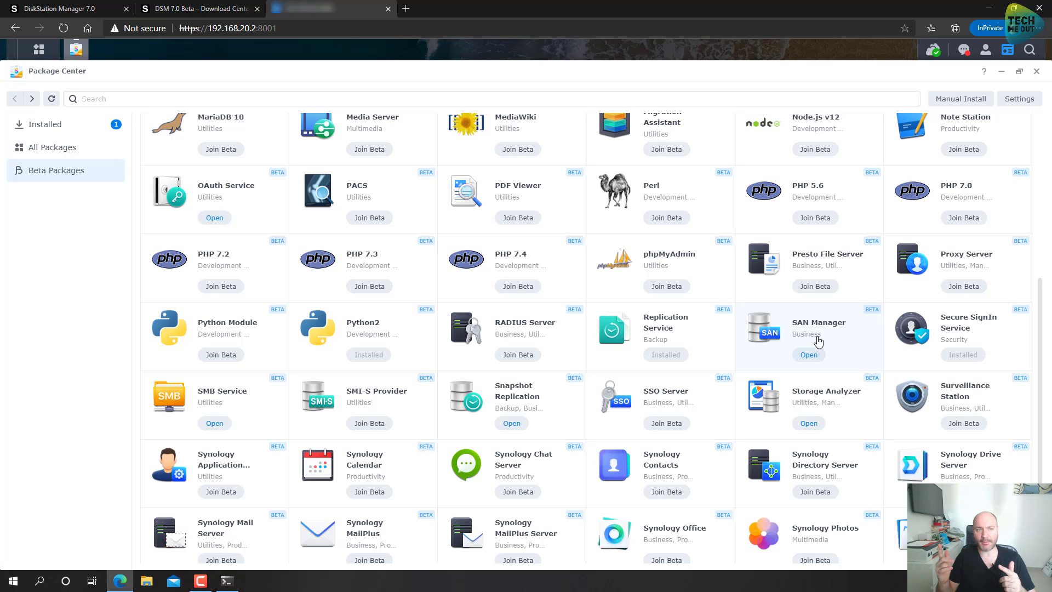
Step: Show the installed packages, where Virtual Machine Manager is flagged incompatible
{"action": "scroll", "coordinate": [818, 341], "scroll_direction": "down", "scroll_amount": 2}
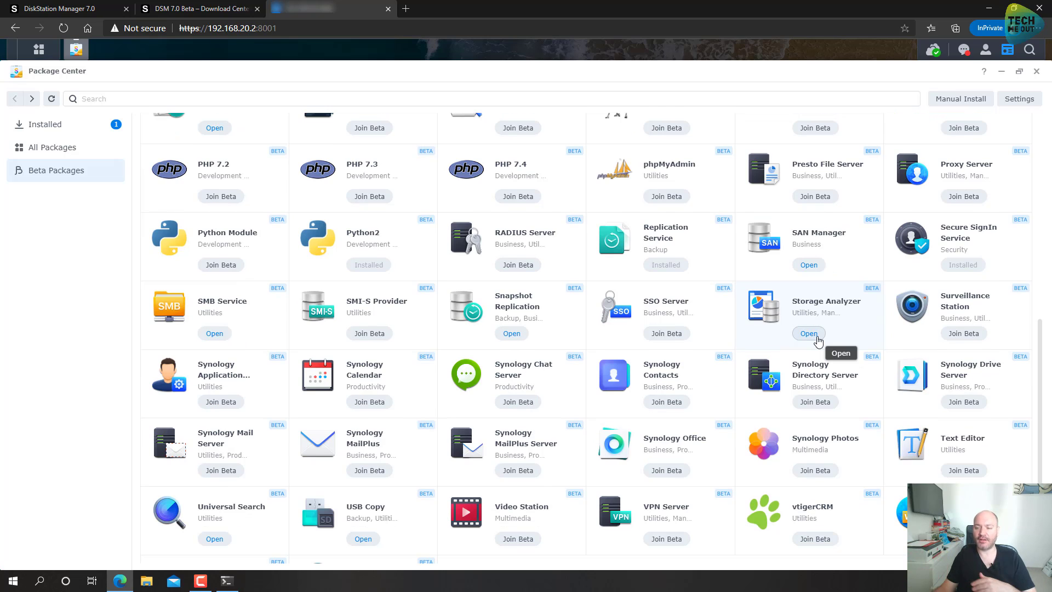
{"action": "scroll", "coordinate": [947, 332], "scroll_direction": "down", "scroll_amount": 2}
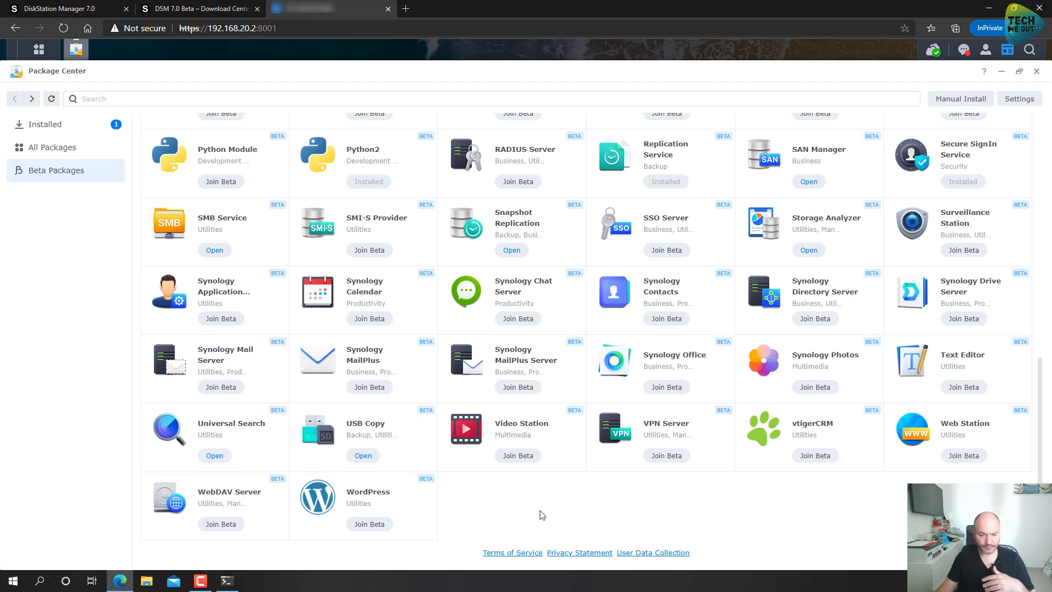
{"action": "left_click", "coordinate": [42, 149]}
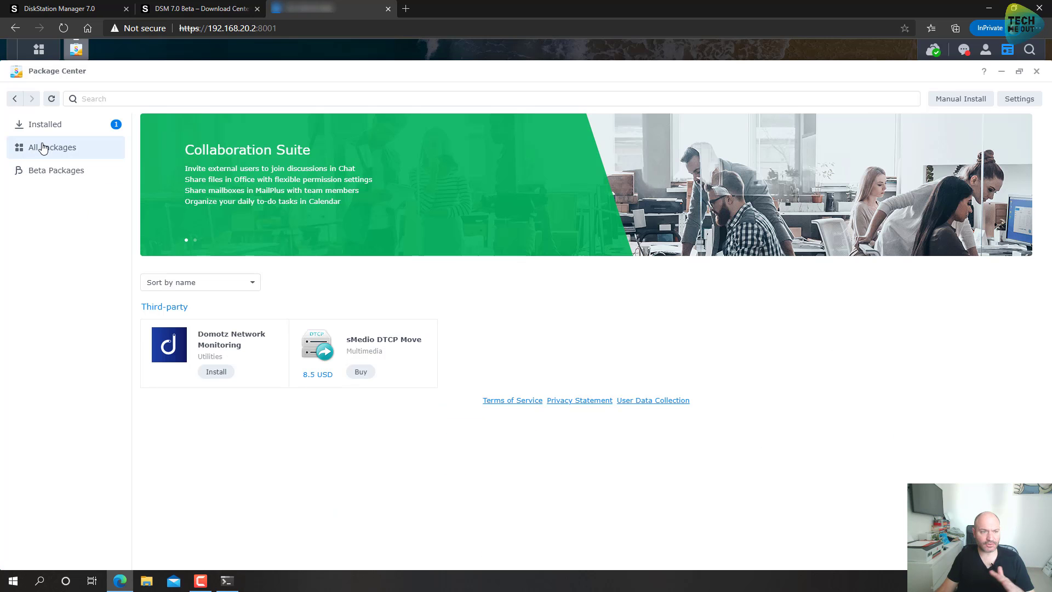
{"action": "left_click", "coordinate": [33, 127]}
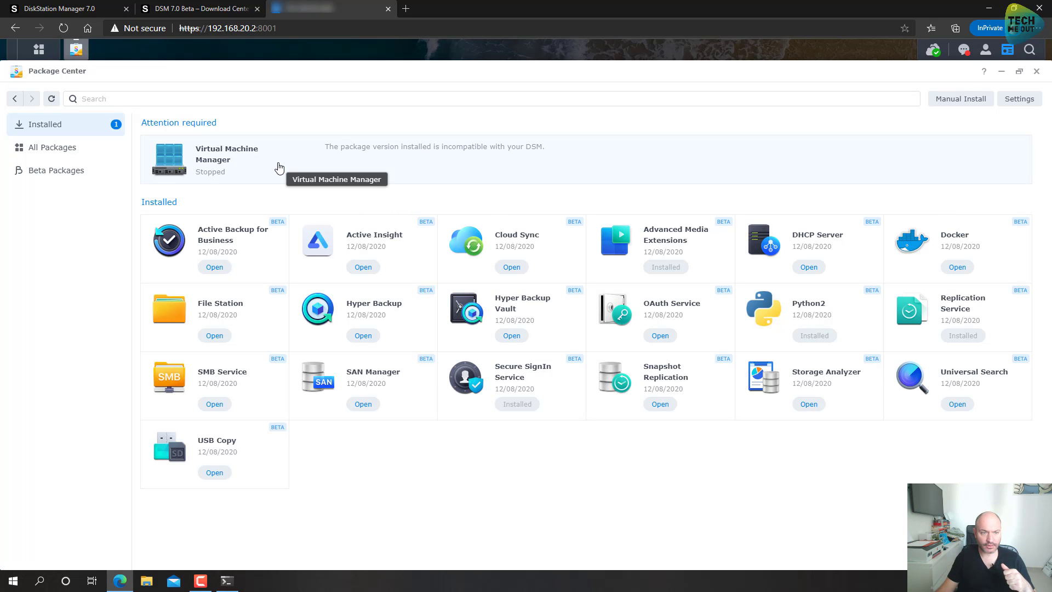
Step: Remove the incompatible Virtual Machine Manager package, then close Package Center
{"action": "left_click", "coordinate": [401, 166]}
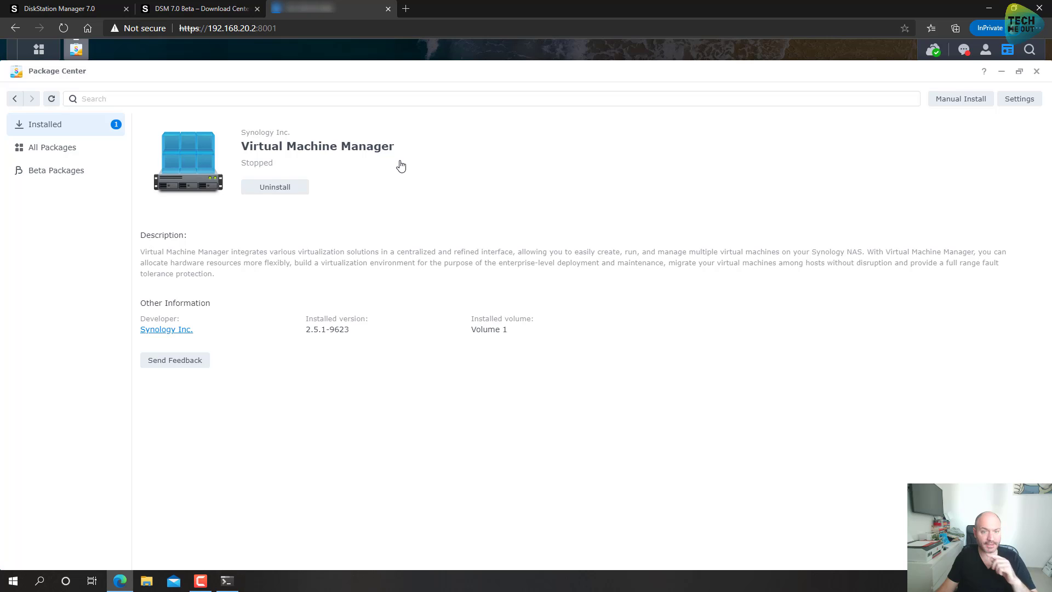
{"action": "left_click", "coordinate": [280, 188]}
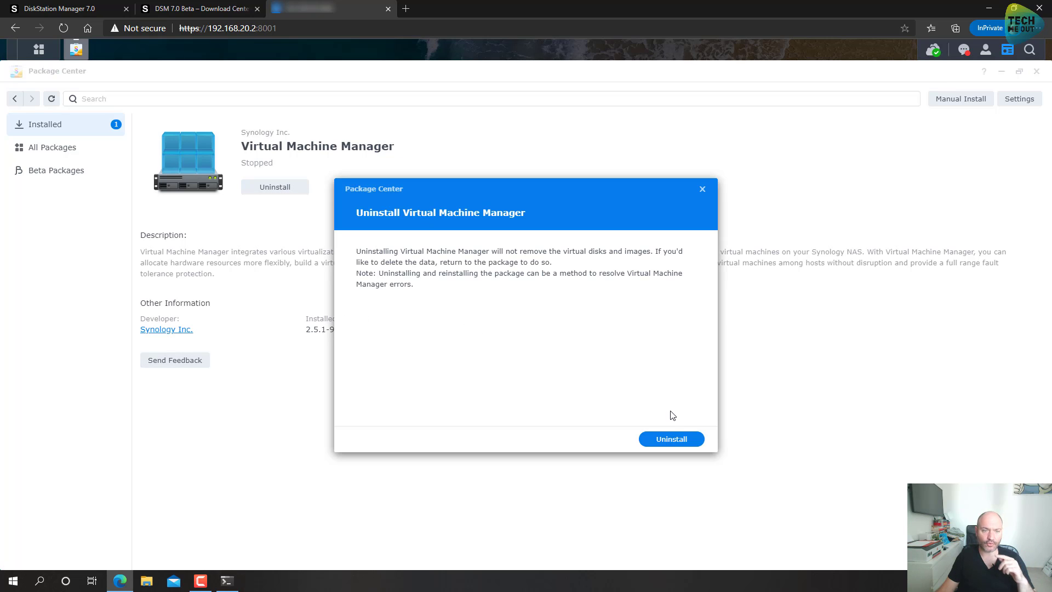
{"action": "left_click", "coordinate": [677, 440]}
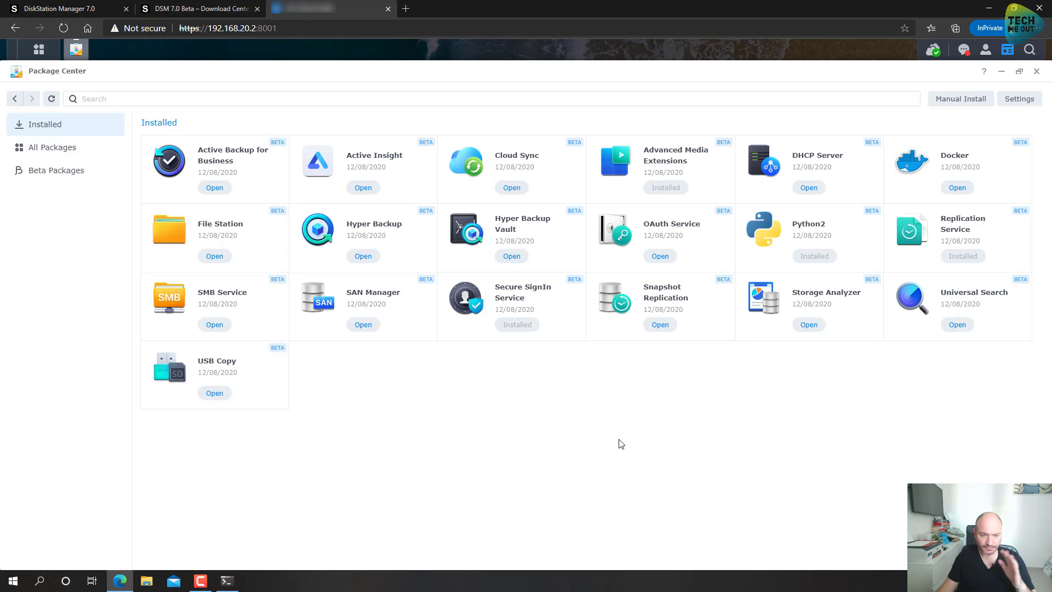
{"action": "left_click", "coordinate": [1036, 71]}
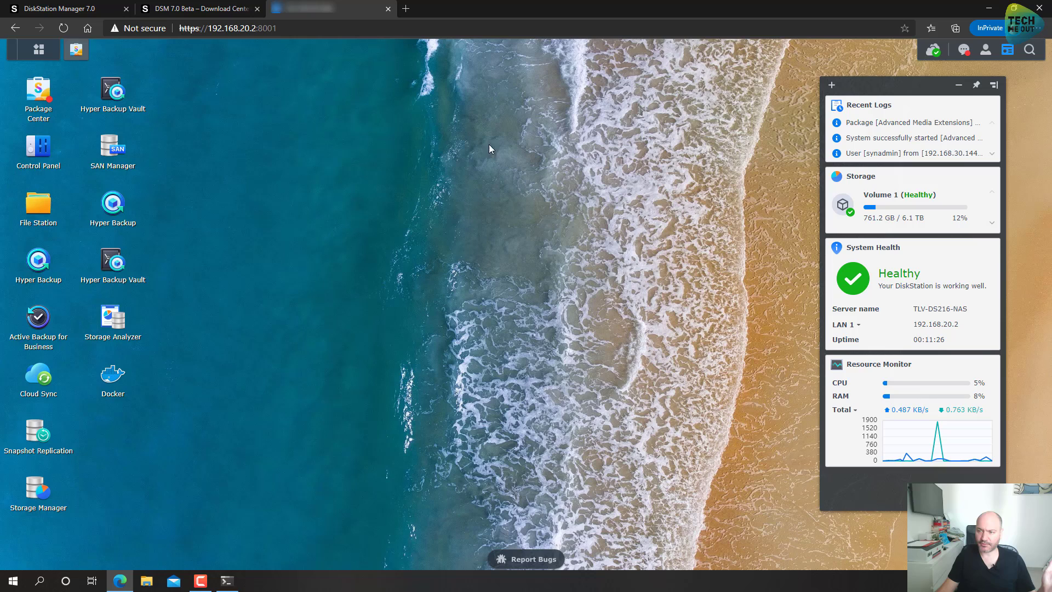
{"action": "left_click", "coordinate": [36, 146]}
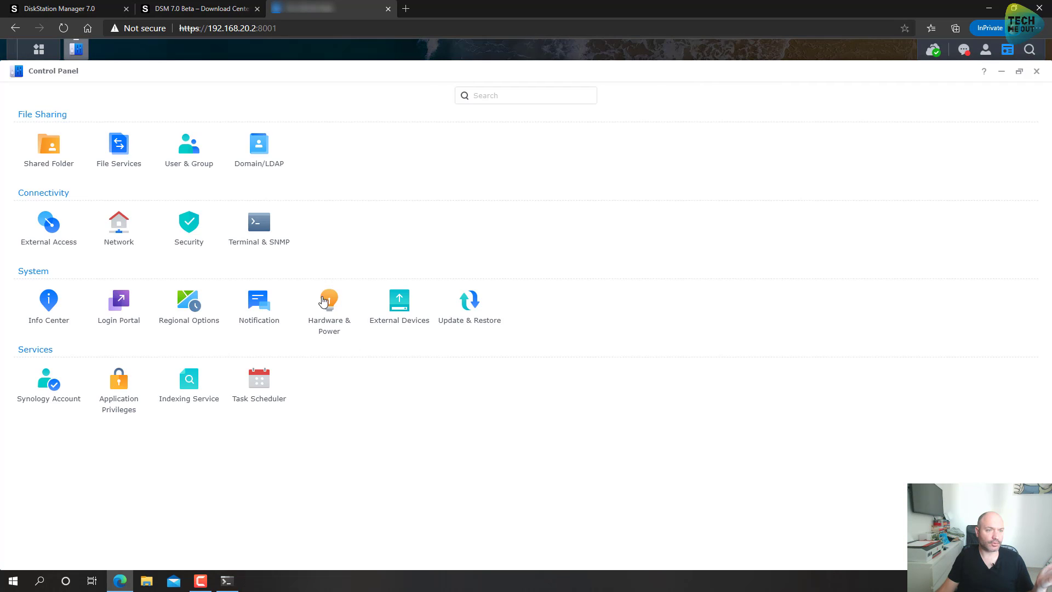
{"action": "left_click", "coordinate": [1020, 72]}
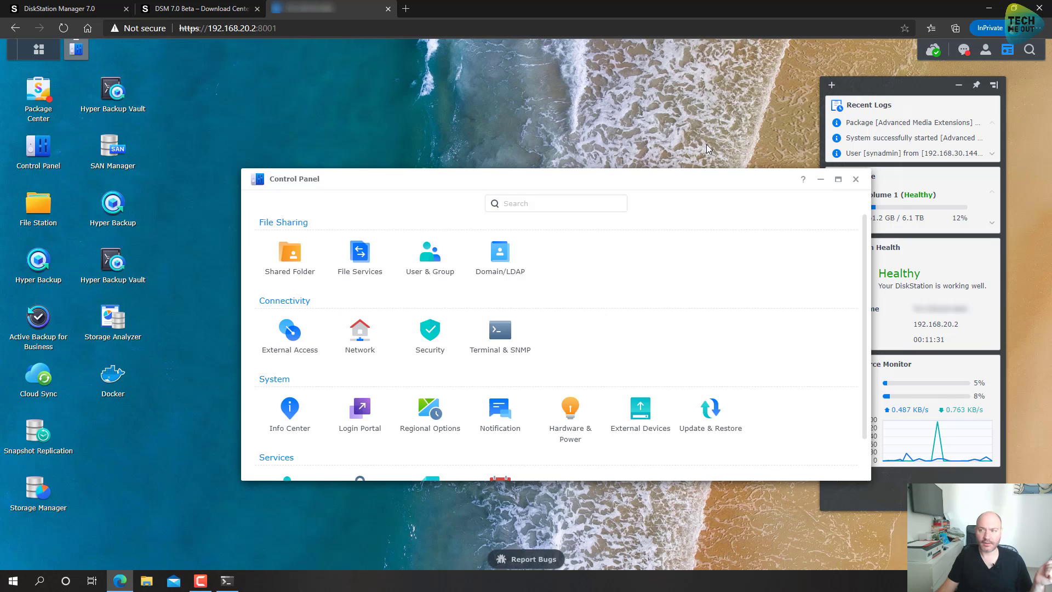
{"action": "left_click_drag", "start_coordinate": [553, 178], "coordinate": [470, 98]}
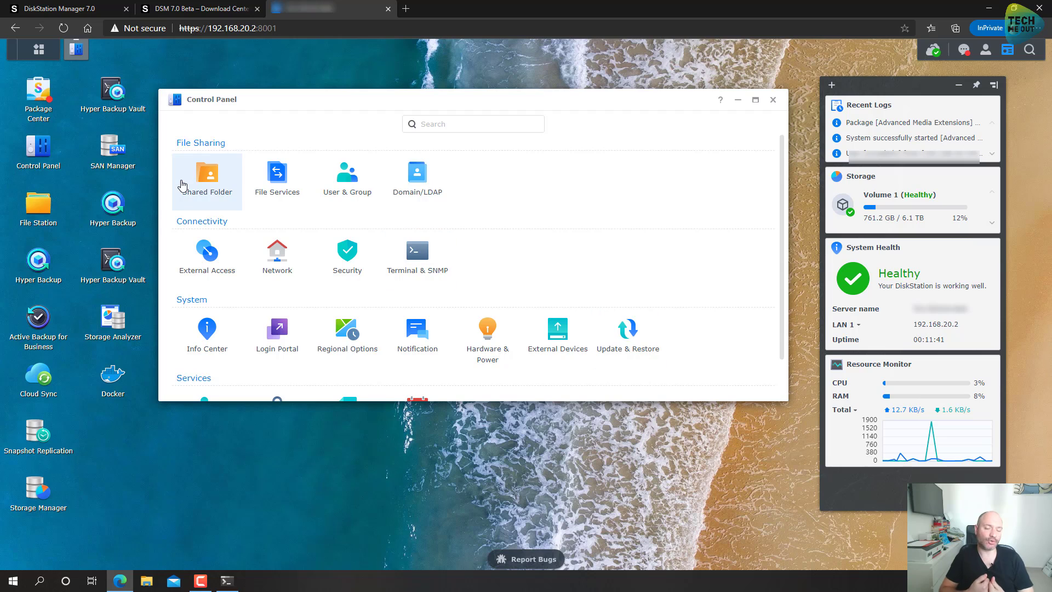
{"action": "left_click", "coordinate": [203, 204]}
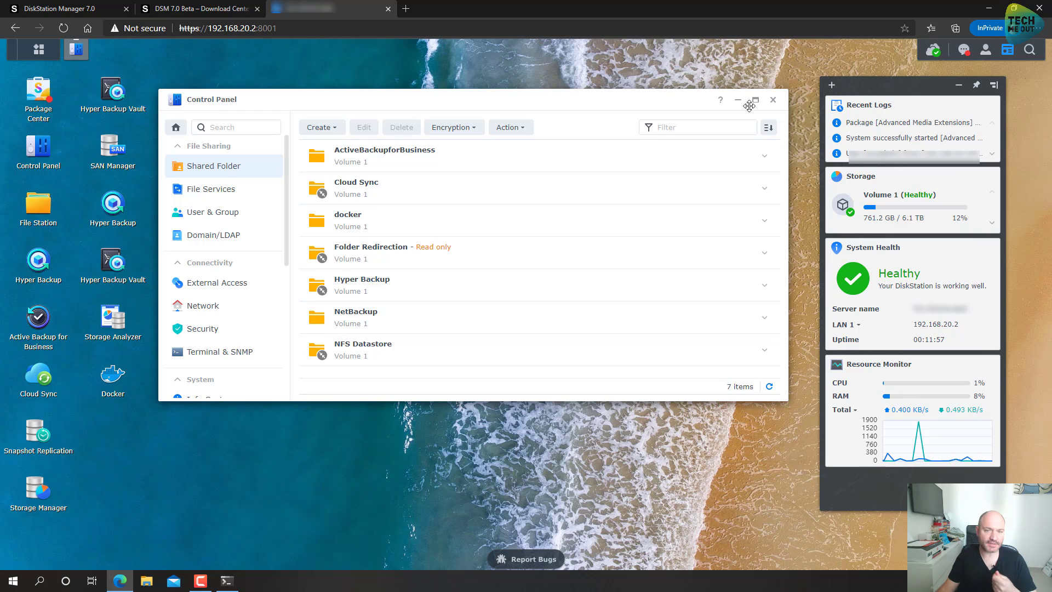
{"action": "left_click", "coordinate": [773, 100]}
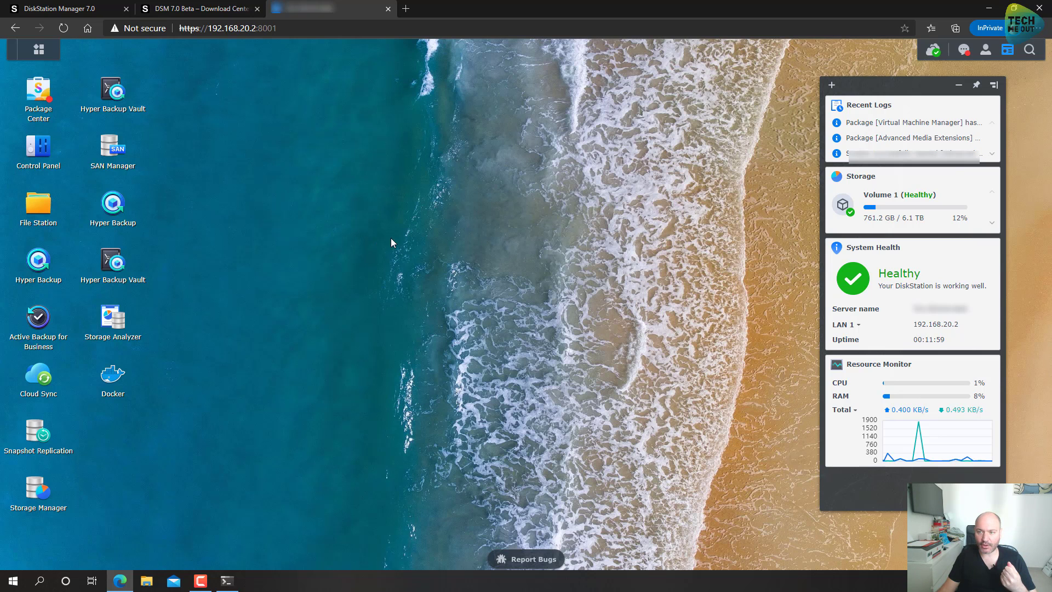
{"action": "double_click", "coordinate": [30, 325]}
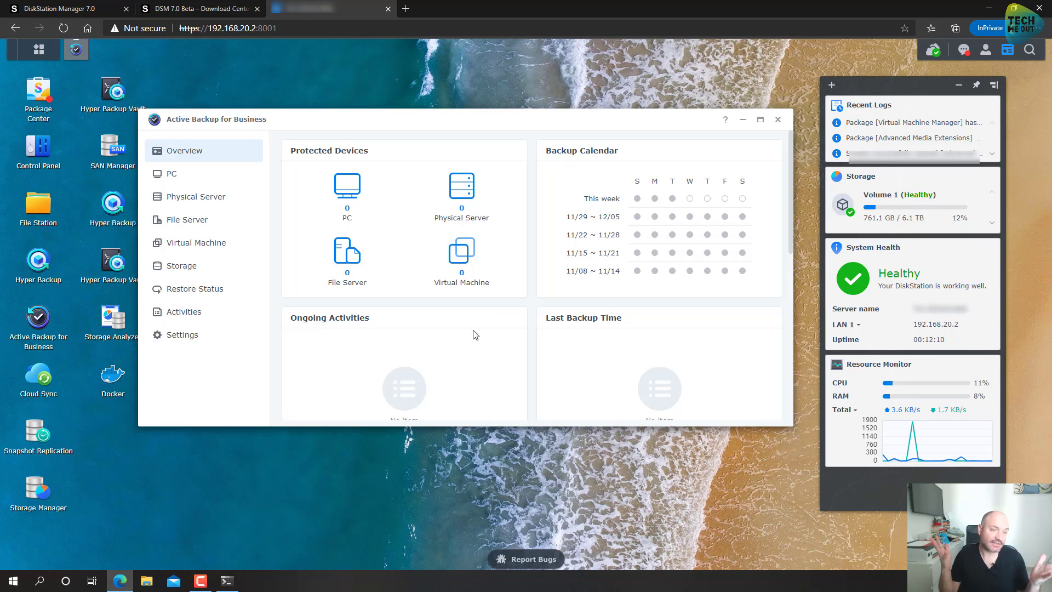
{"action": "left_click", "coordinate": [206, 180]}
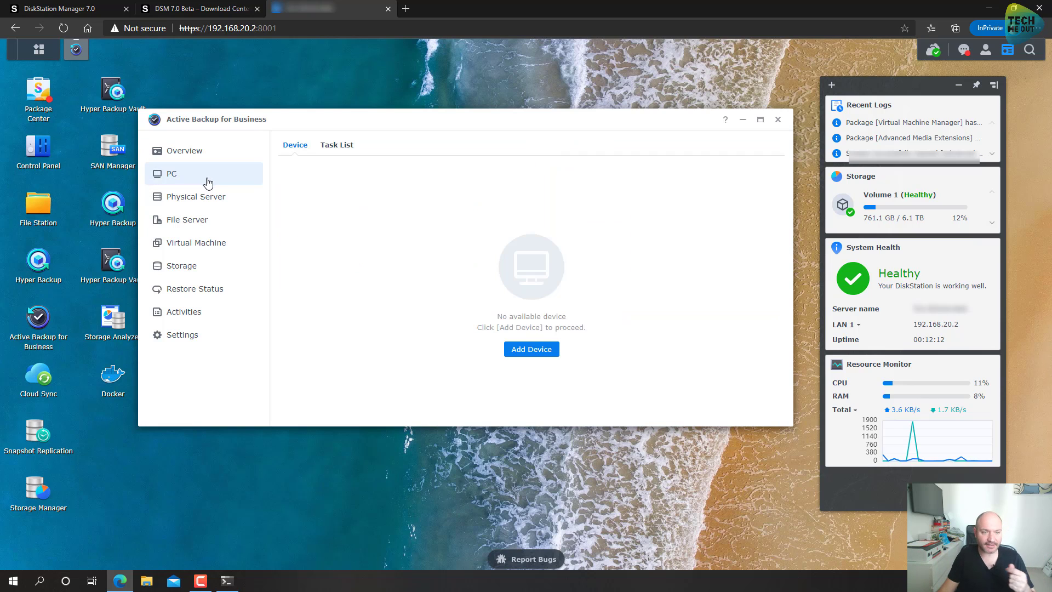
{"action": "left_click", "coordinate": [213, 198]}
{"action": "left_click", "coordinate": [204, 247]}
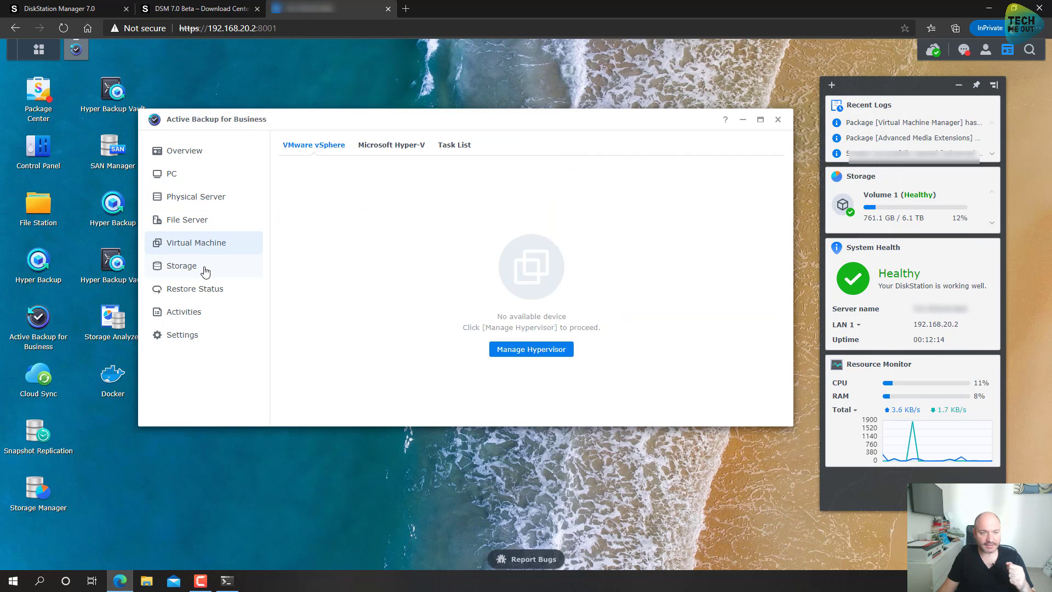
{"action": "left_click", "coordinate": [203, 268]}
{"action": "left_click", "coordinate": [212, 245]}
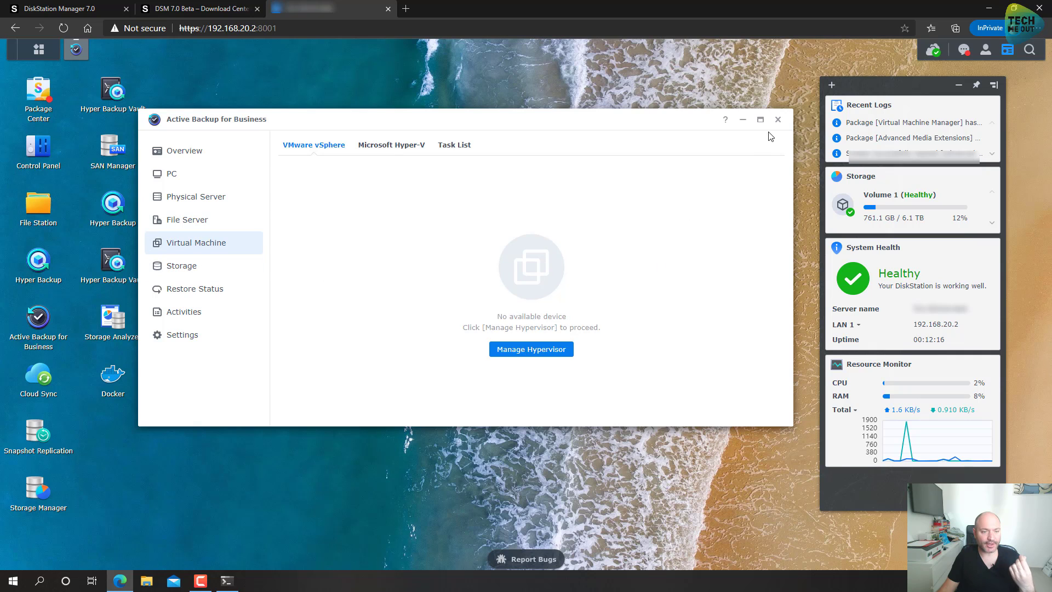
{"action": "left_click", "coordinate": [778, 120]}
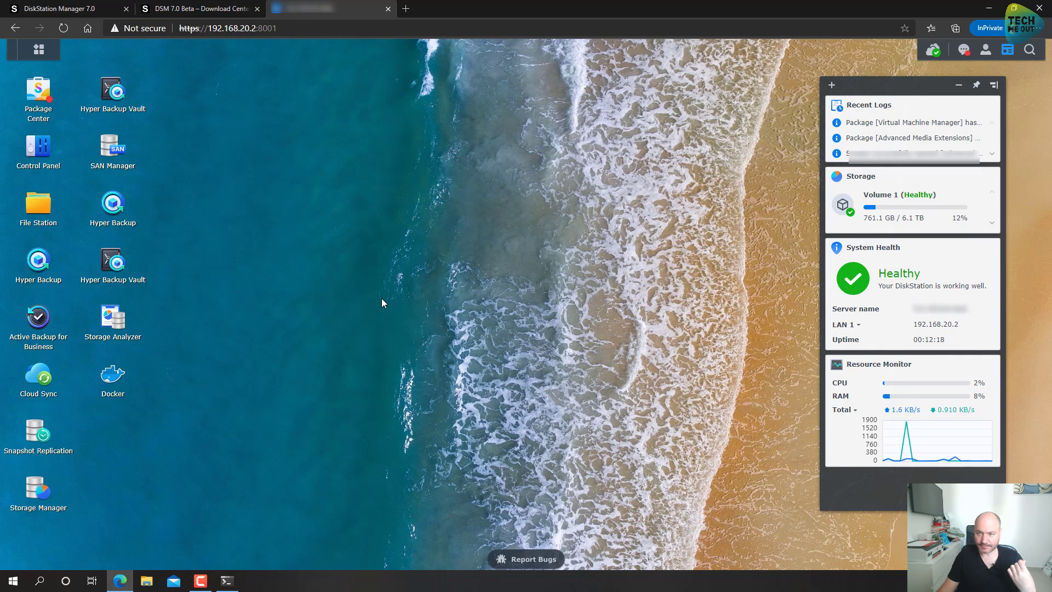
{"action": "left_click", "coordinate": [122, 326]}
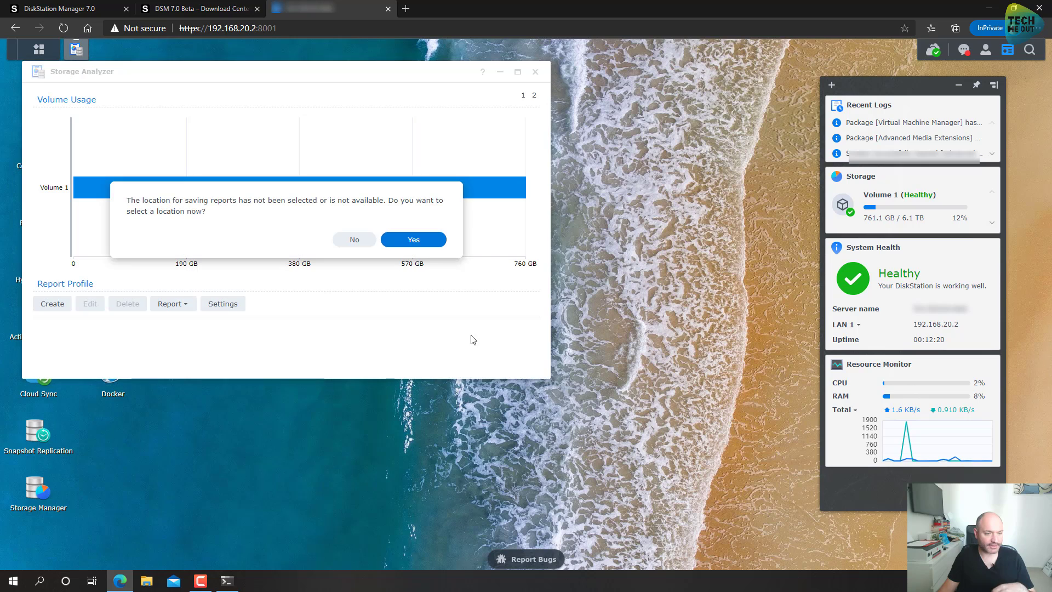
{"action": "left_click", "coordinate": [430, 242]}
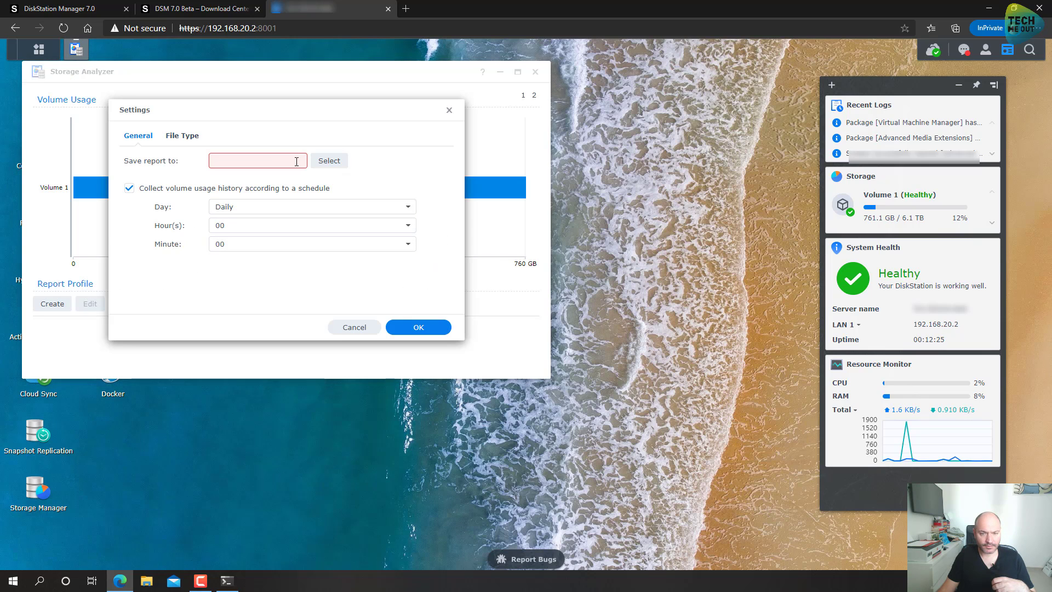
{"action": "left_click", "coordinate": [356, 329]}
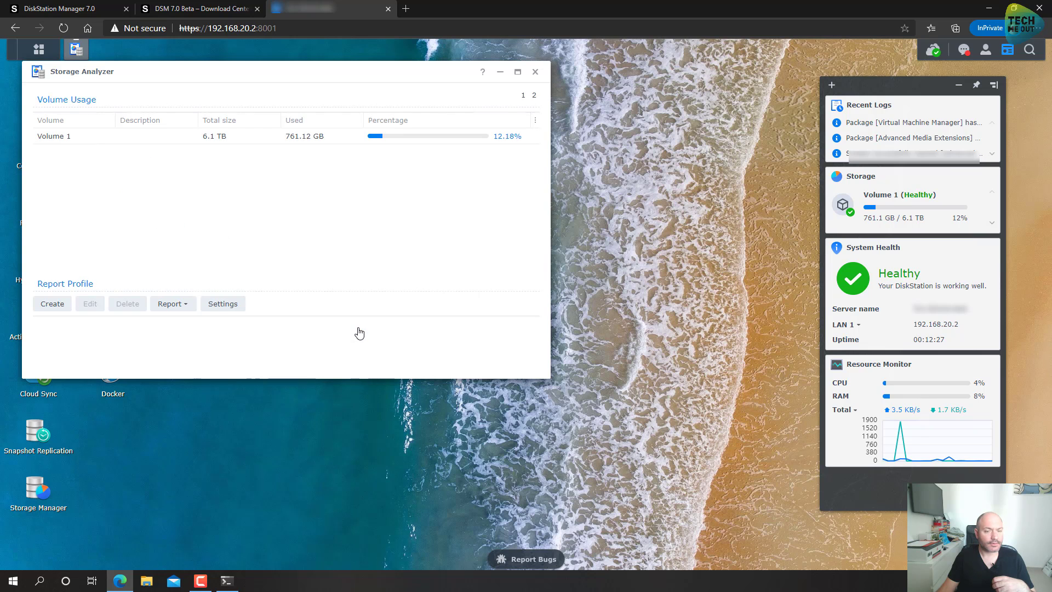
{"action": "left_click", "coordinate": [536, 71]}
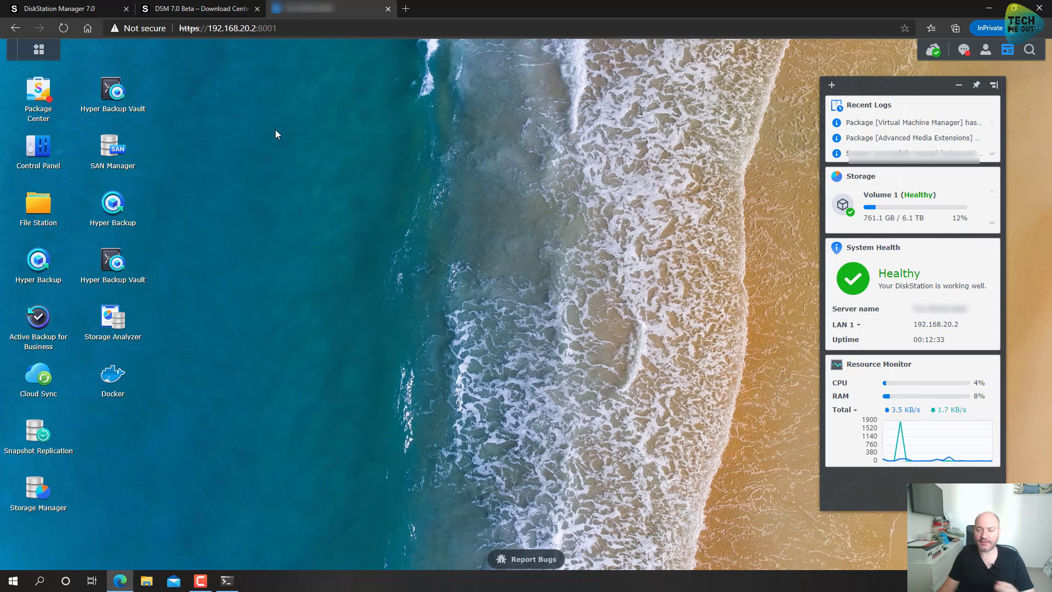
{"action": "left_click", "coordinate": [115, 106]}
{"action": "left_click", "coordinate": [81, 142]}
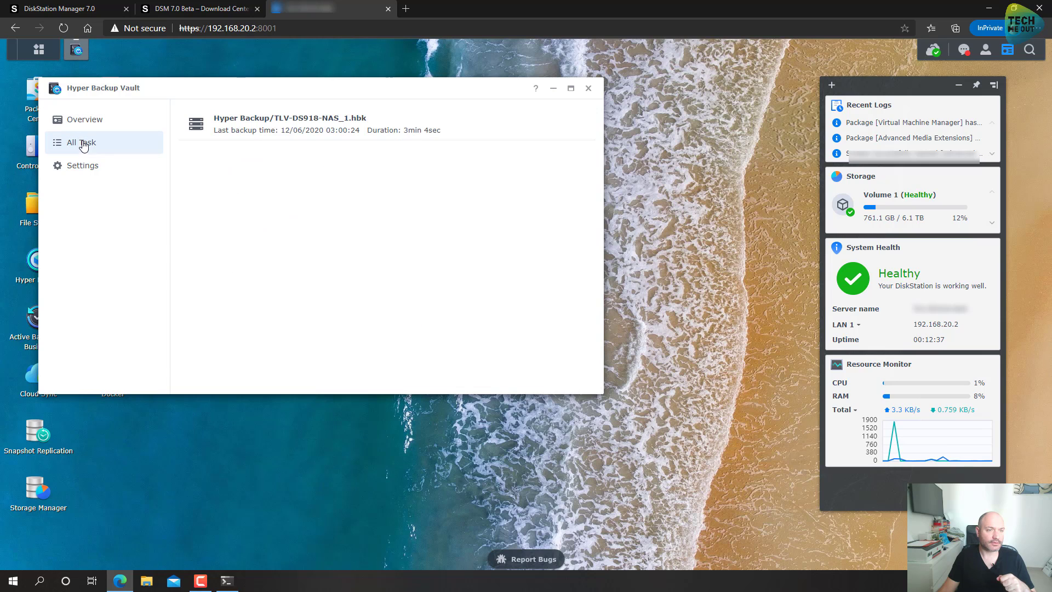
{"action": "left_click", "coordinate": [281, 119]}
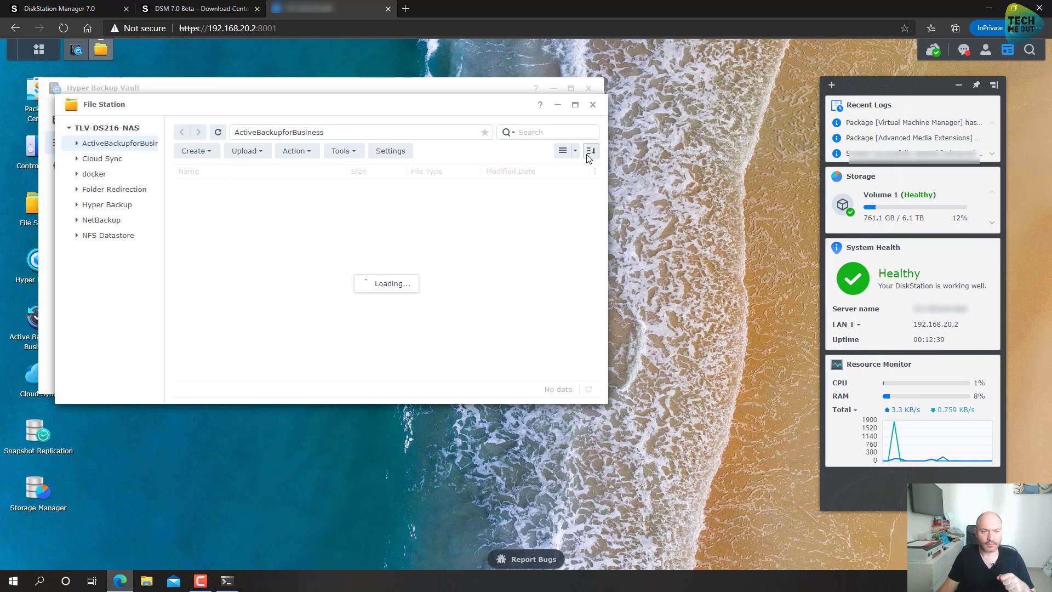
{"action": "left_click", "coordinate": [593, 106]}
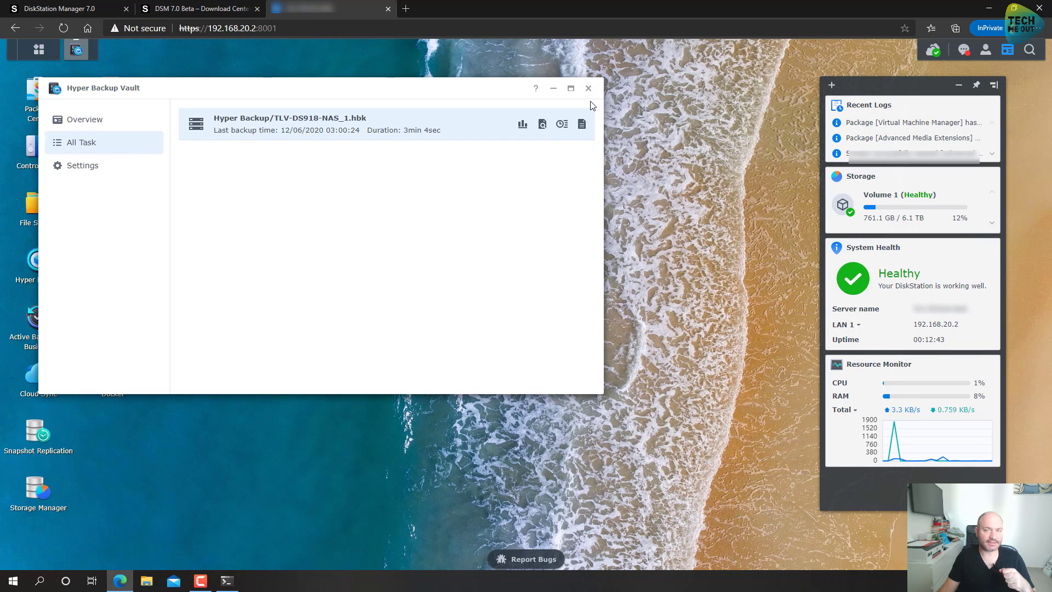
{"action": "left_click", "coordinate": [589, 89]}
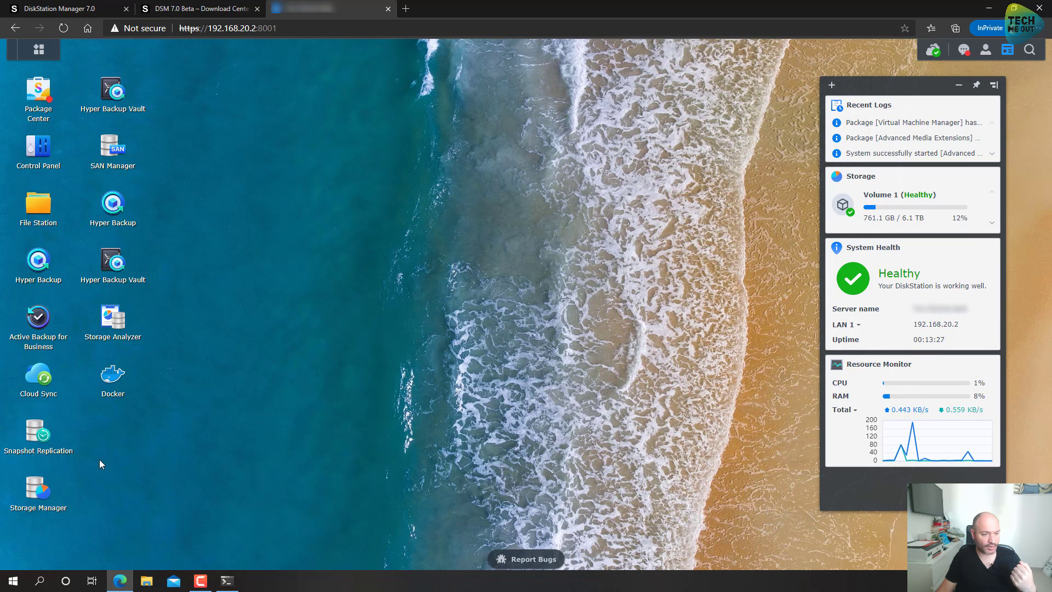
Step: Open Storage Manager and inspect the details of Drive 1 and Drive 2
{"action": "left_click", "coordinate": [39, 493]}
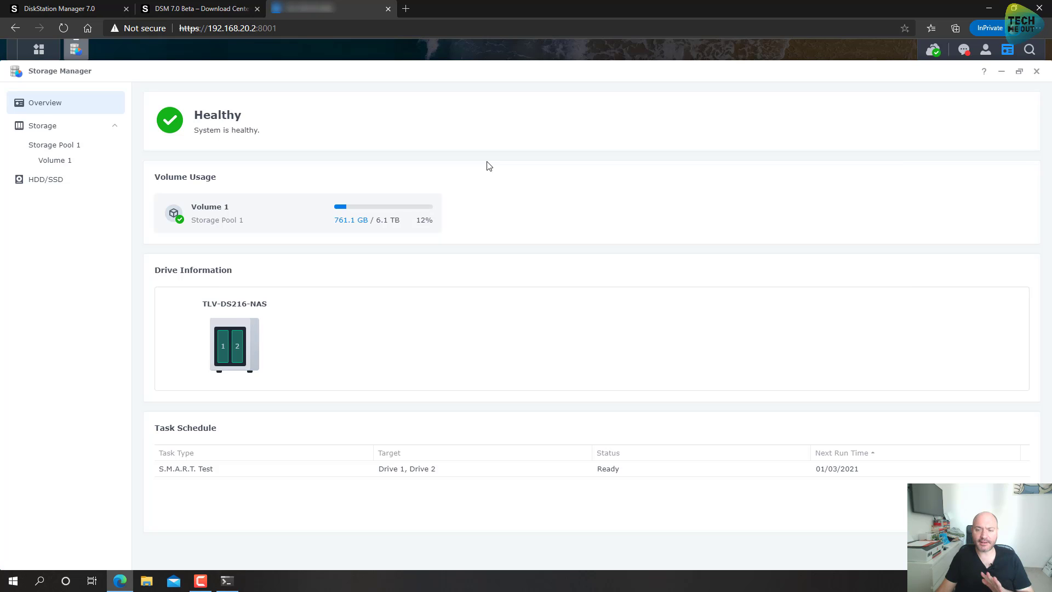
{"action": "left_click", "coordinate": [223, 353]}
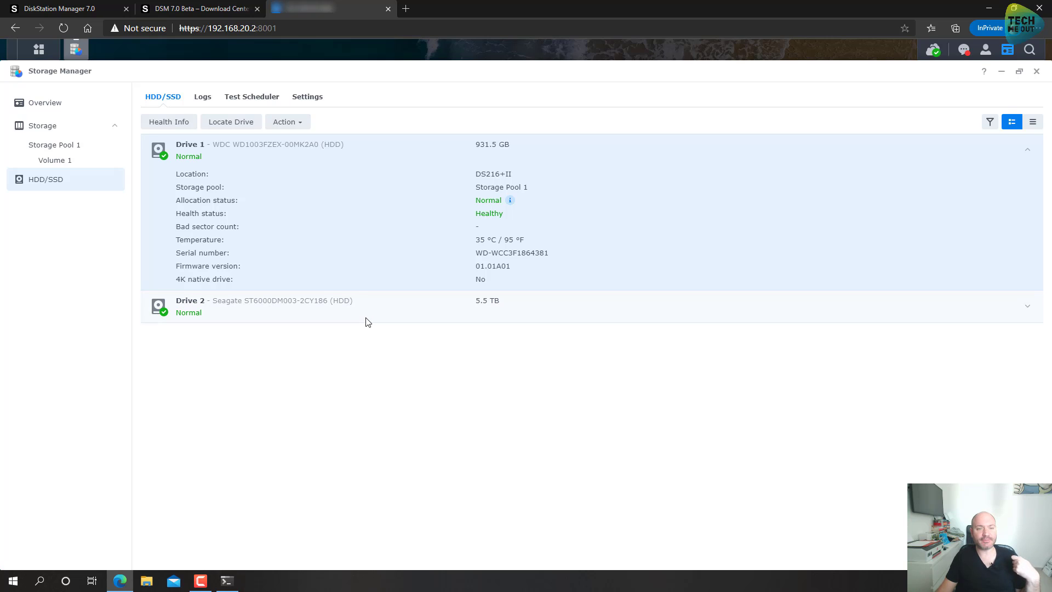
{"action": "left_click", "coordinate": [411, 311]}
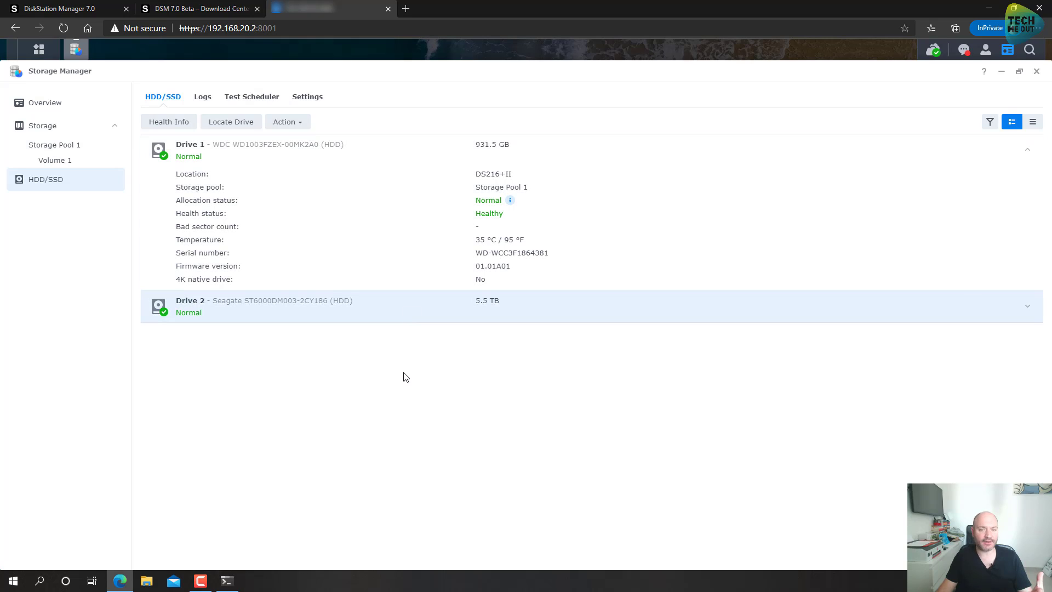
{"action": "left_click", "coordinate": [1027, 308]}
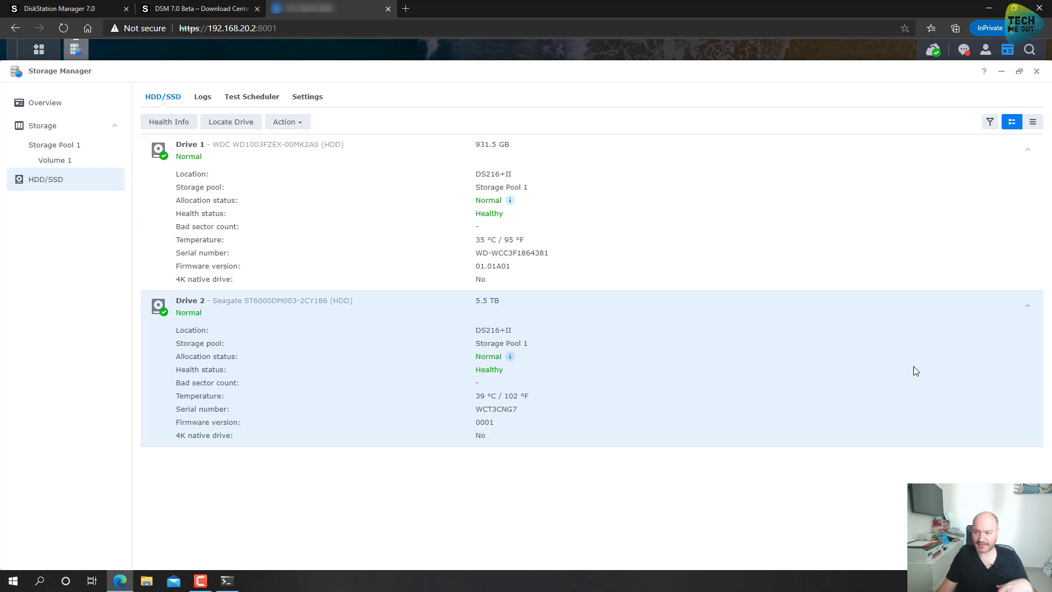
Step: Review Volume 1 and Storage Pool 1, ending on Volume 1's action menu
{"action": "left_click", "coordinate": [58, 129]}
{"action": "left_click", "coordinate": [55, 160]}
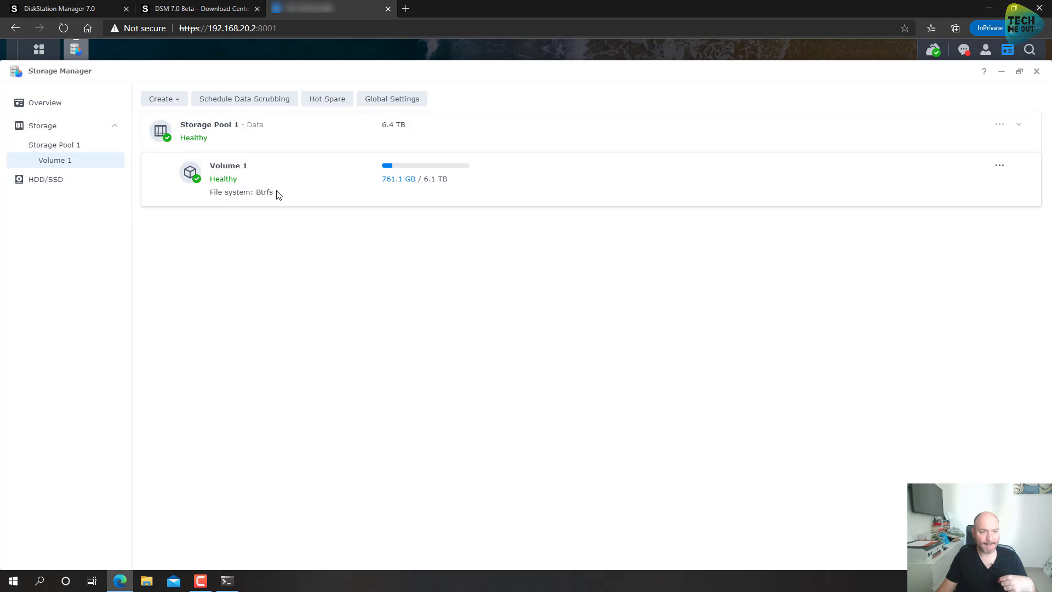
{"action": "left_click", "coordinate": [43, 108]}
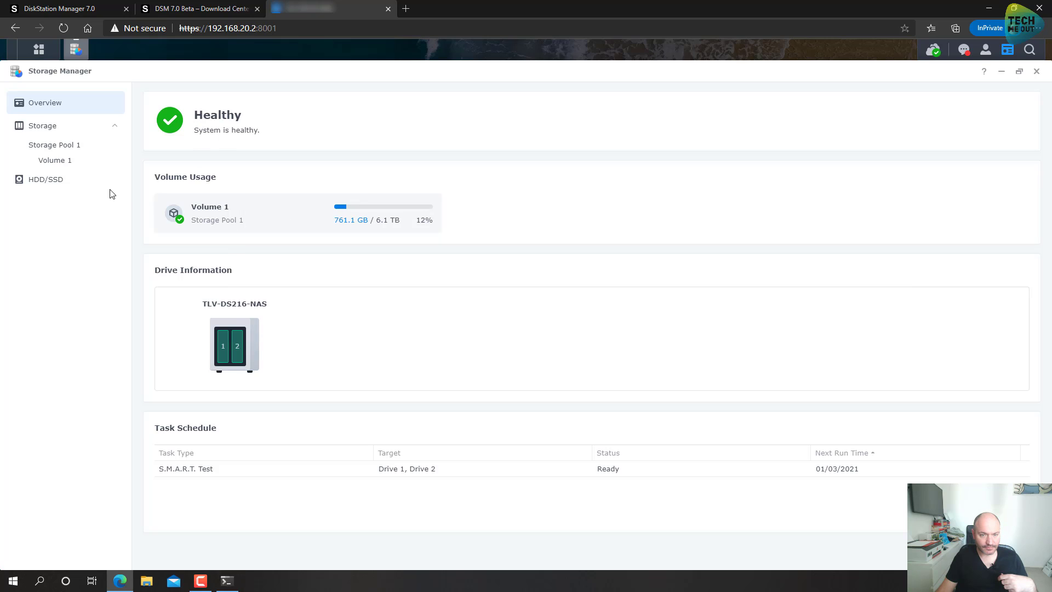
{"action": "left_click", "coordinate": [54, 144]}
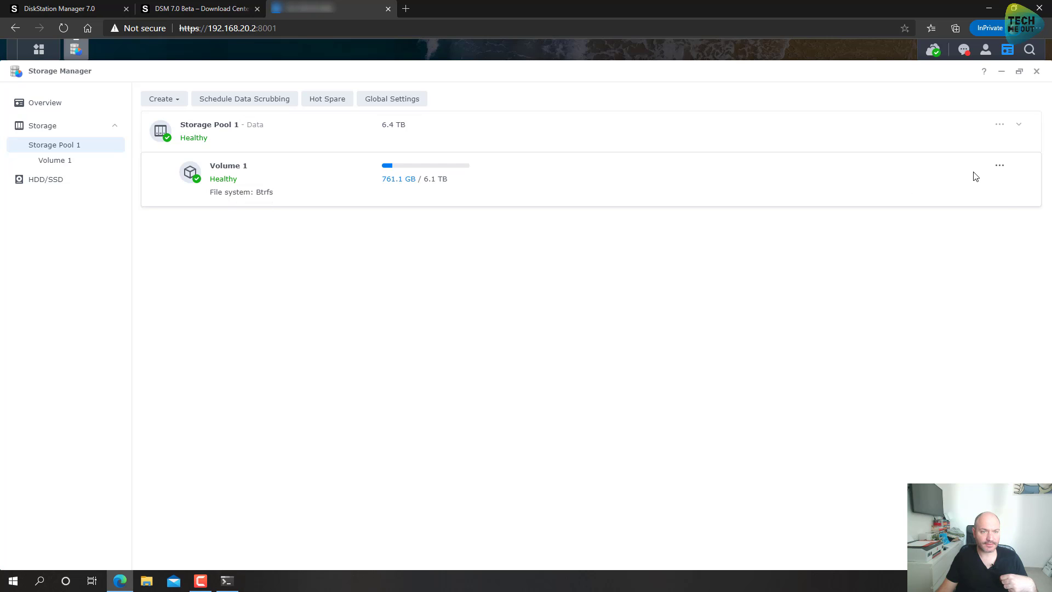
{"action": "left_click", "coordinate": [999, 169]}
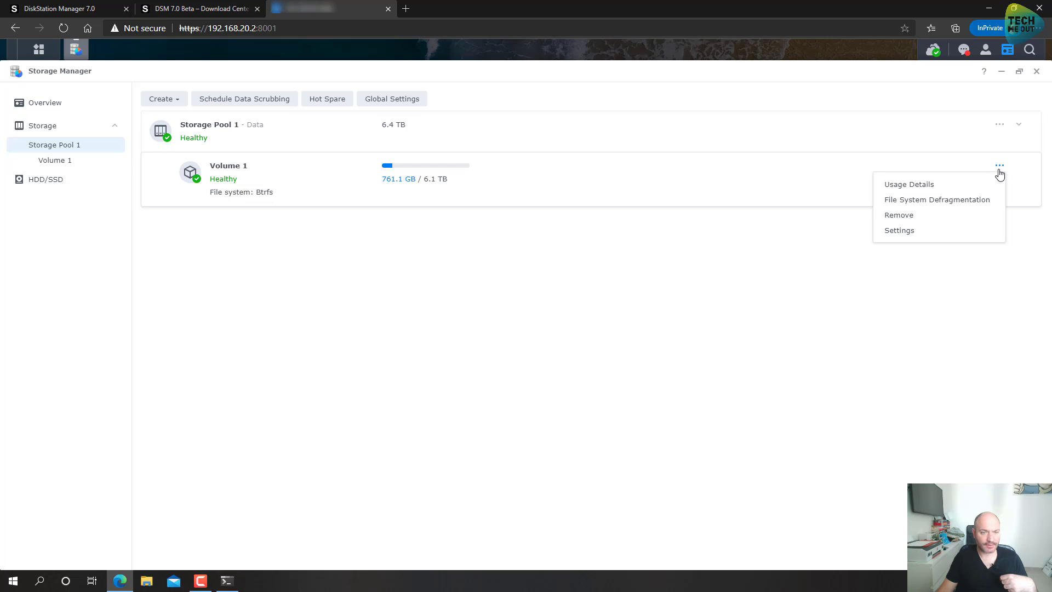
Step: Turn on usage detail analysis in Volume 1's settings, accept the warning, and save
{"action": "left_click", "coordinate": [901, 230]}
{"action": "scroll", "coordinate": [427, 298], "scroll_direction": "down", "scroll_amount": 1}
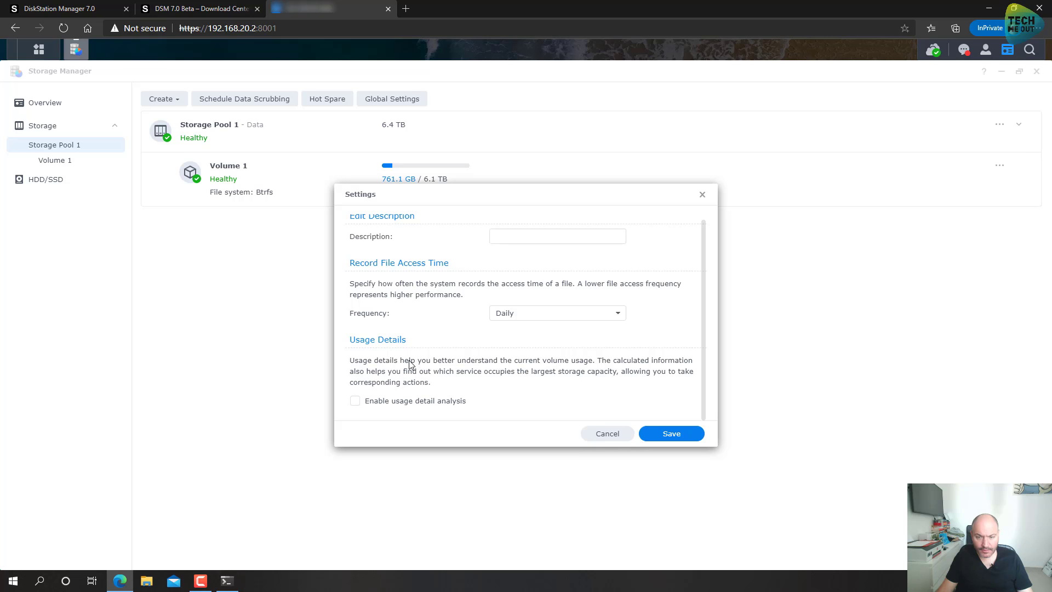
{"action": "left_click", "coordinate": [394, 404]}
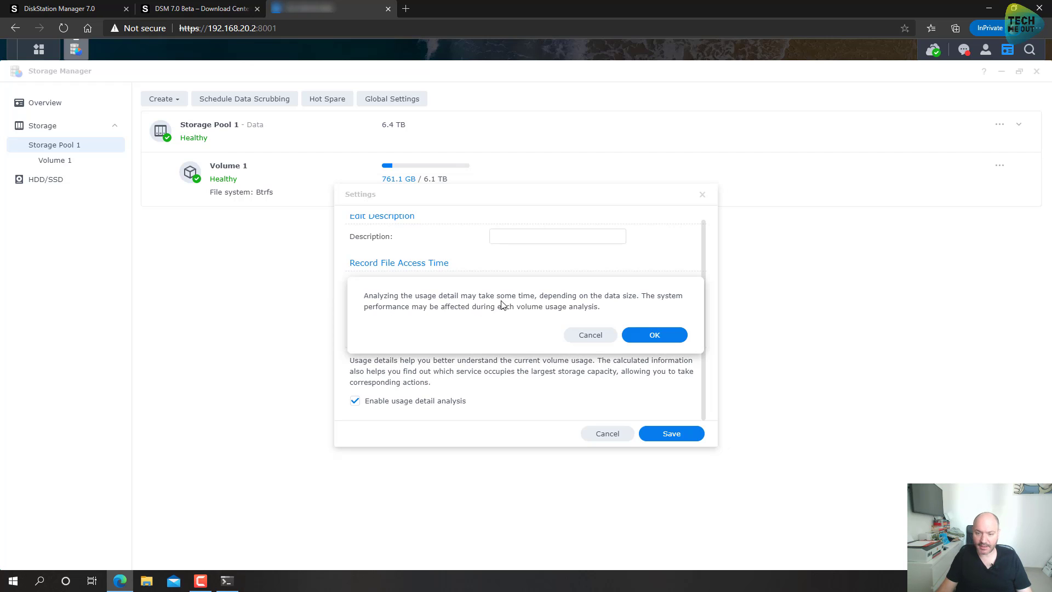
{"action": "left_click", "coordinate": [657, 336]}
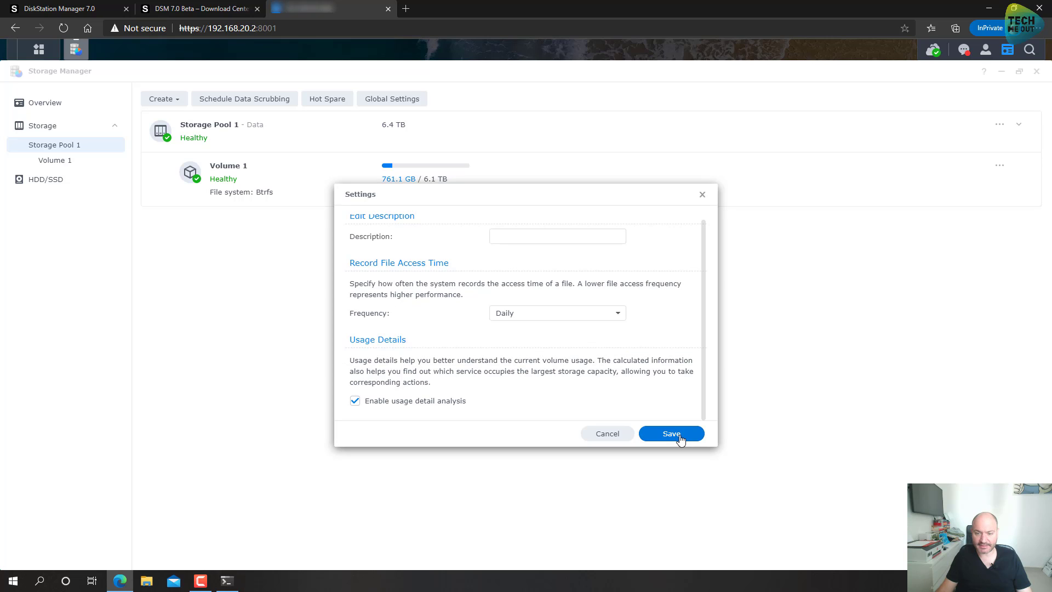
{"action": "left_click", "coordinate": [678, 438]}
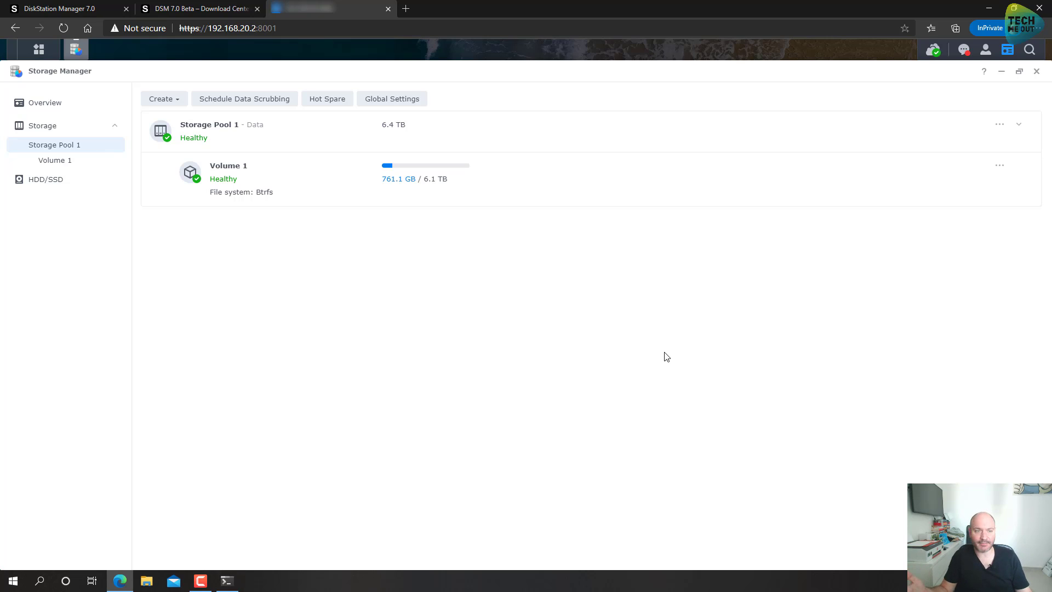
Step: Glance at Storage Manager's Global Settings, close them unchanged, then close Storage Manager
{"action": "left_click", "coordinate": [397, 103]}
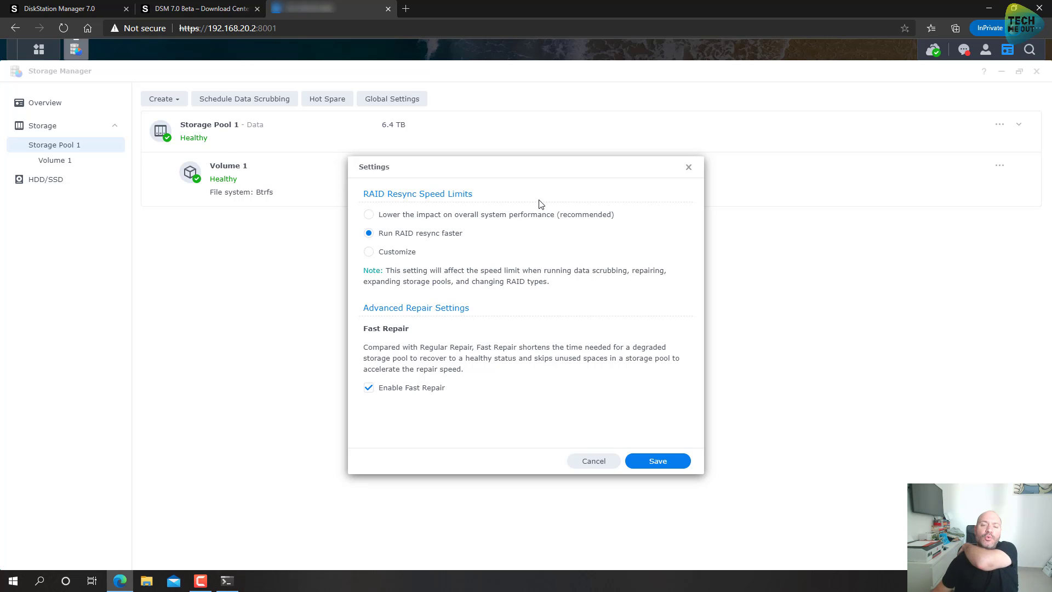
{"action": "left_click", "coordinate": [689, 167]}
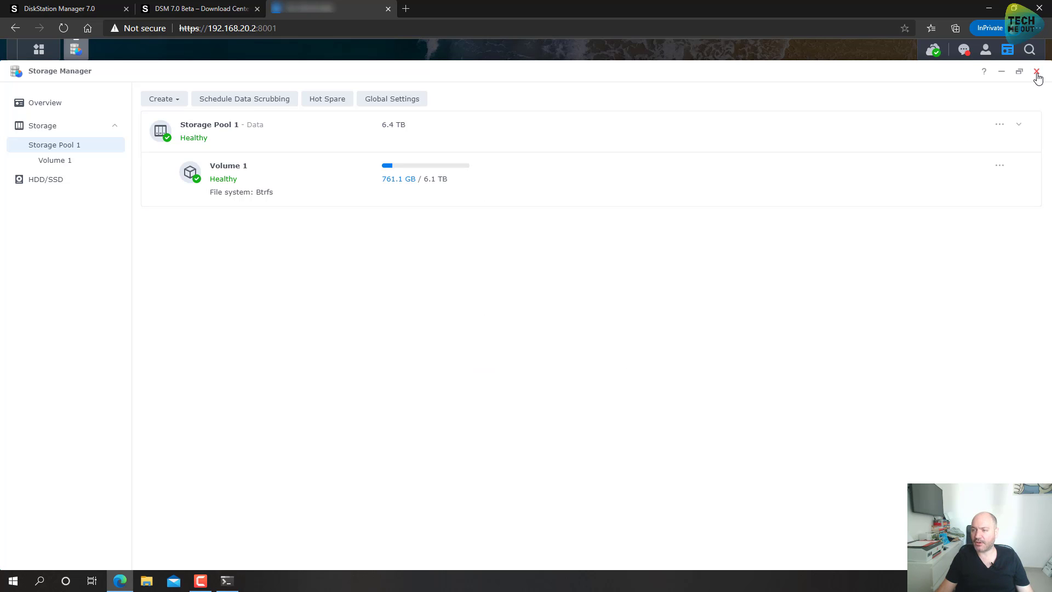
{"action": "left_click", "coordinate": [1036, 72]}
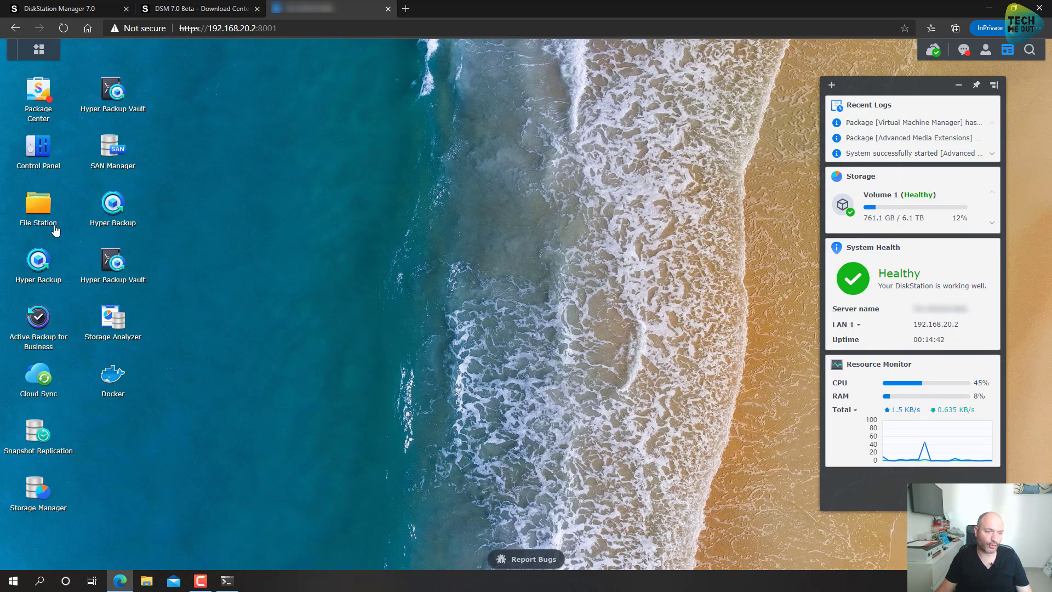
Step: Browse Cloud Sync, Folder Redirection, Hyper Backup, NFS Datastore and NetBackup in File Station, then close it
{"action": "left_click", "coordinate": [34, 215]}
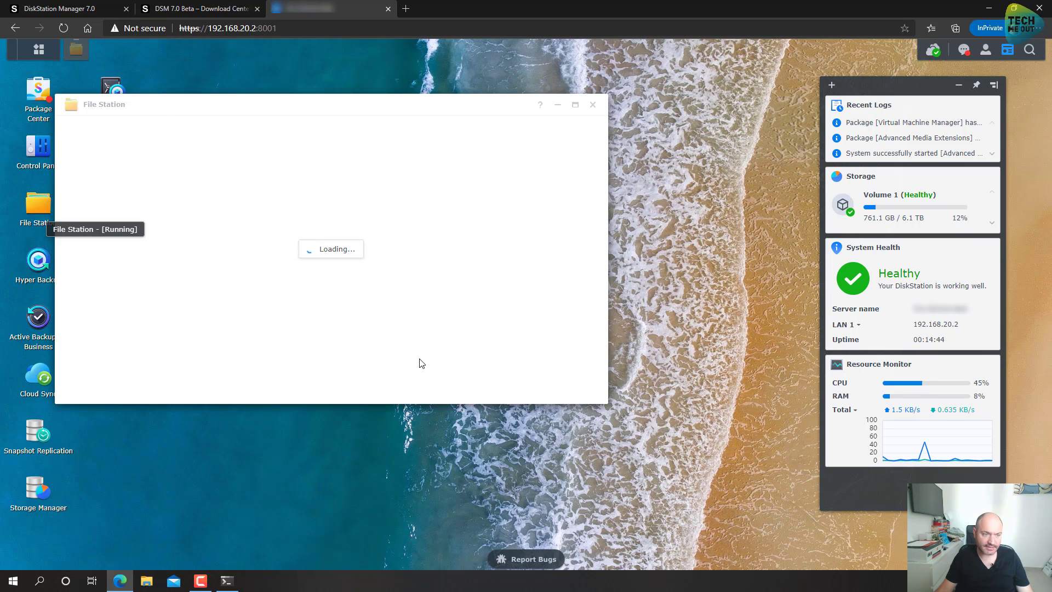
{"action": "left_click", "coordinate": [108, 158]}
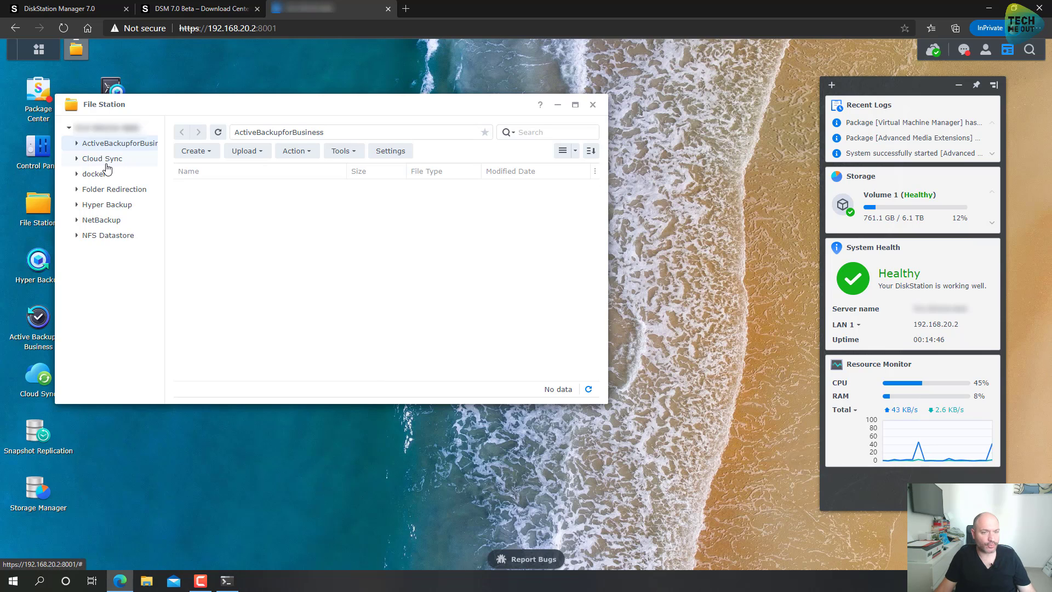
{"action": "left_click", "coordinate": [102, 189]}
{"action": "left_click", "coordinate": [102, 205]}
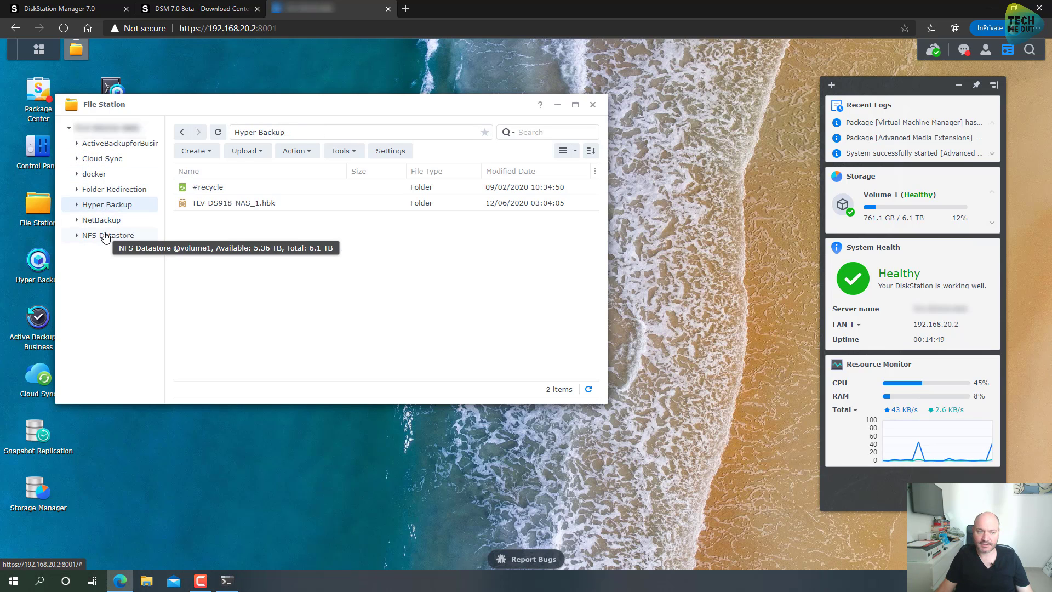
{"action": "left_click", "coordinate": [108, 237]}
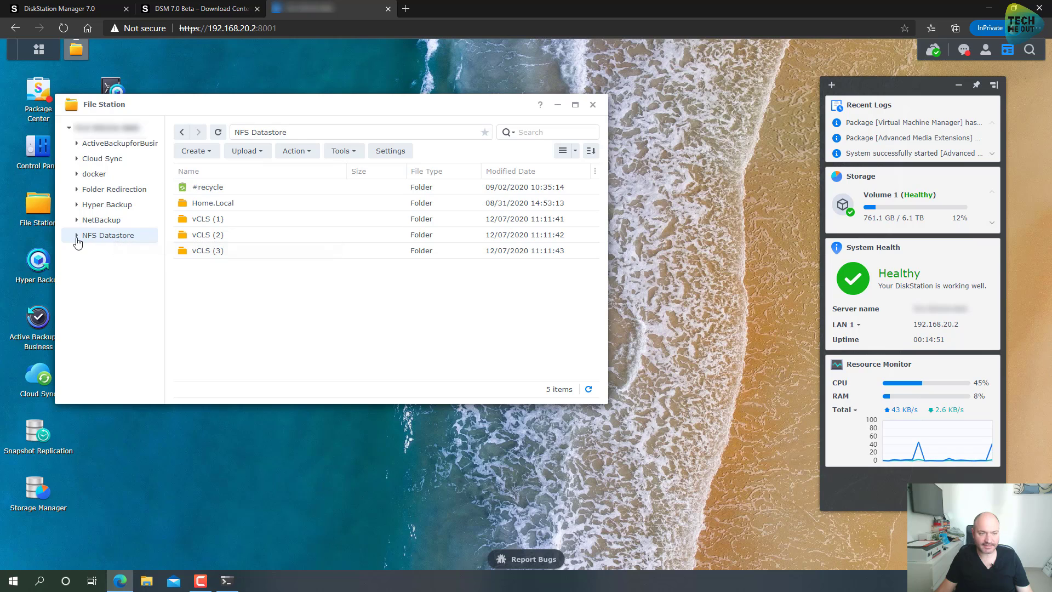
{"action": "left_click", "coordinate": [76, 236]}
{"action": "left_click", "coordinate": [93, 220]}
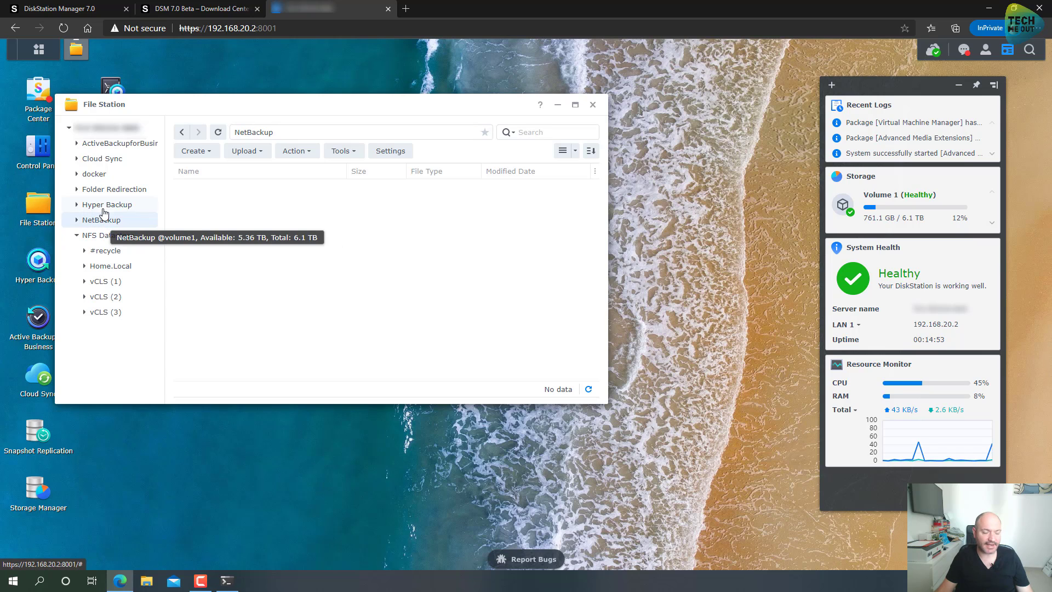
{"action": "left_click", "coordinate": [103, 207]}
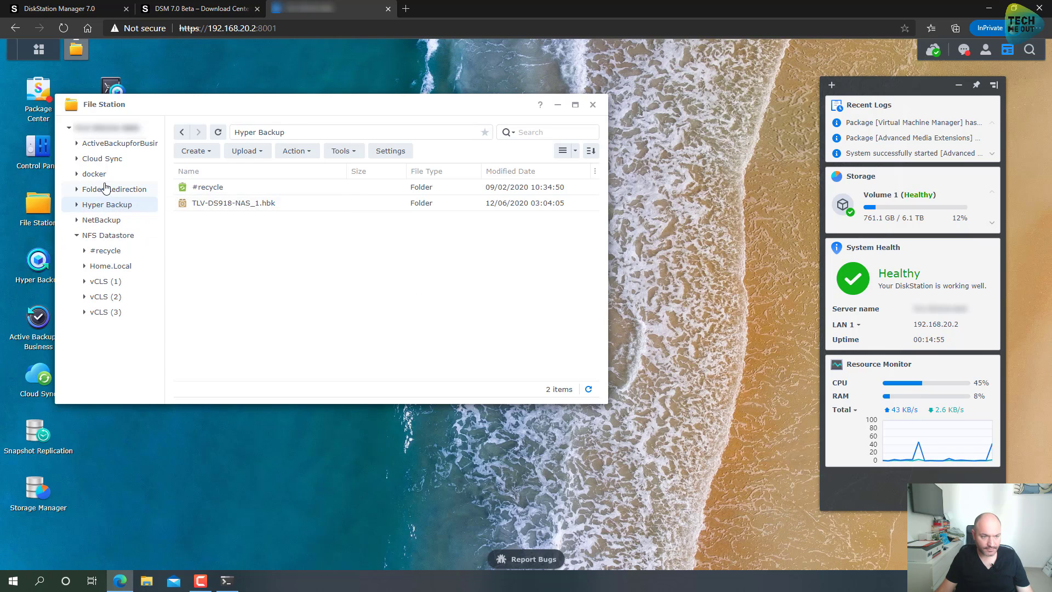
{"action": "left_click", "coordinate": [113, 189]}
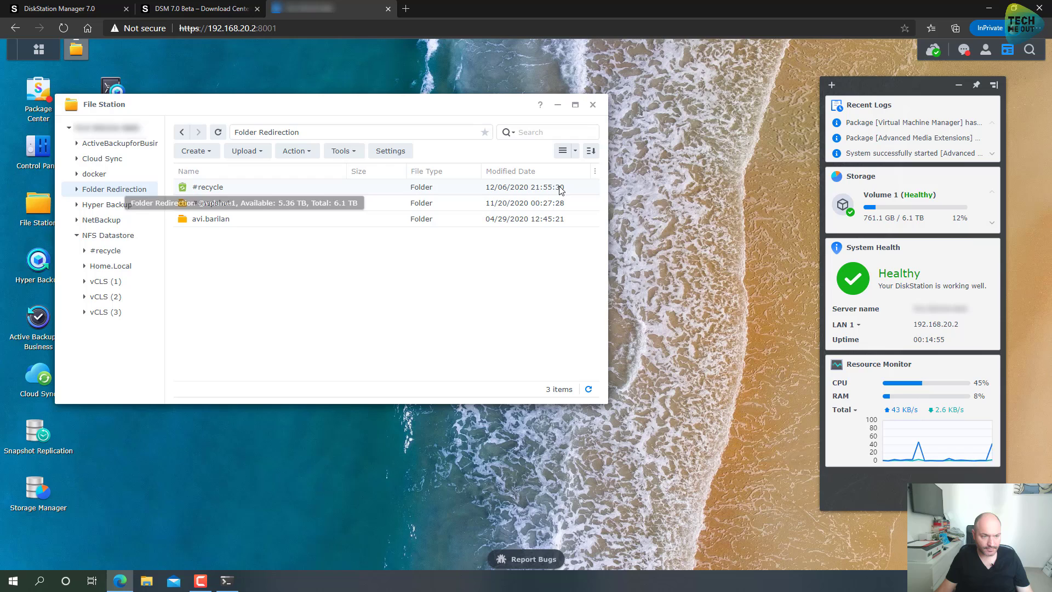
{"action": "left_click", "coordinate": [592, 104]}
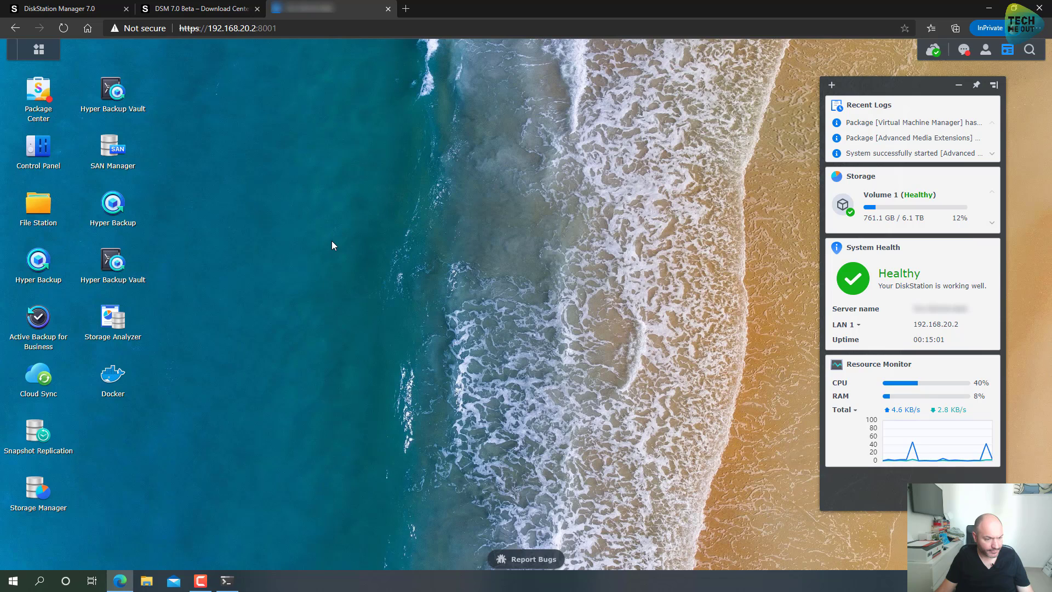
Step: Launch SAN Manager, skip its welcome screen, and open the Storage Console download page
{"action": "left_click", "coordinate": [112, 152]}
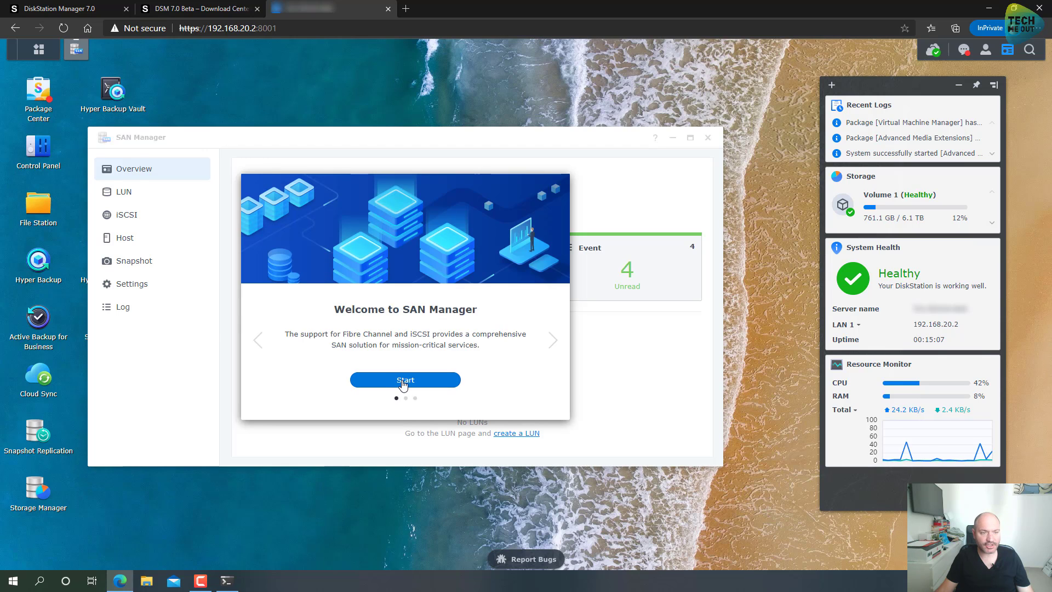
{"action": "left_click", "coordinate": [404, 381]}
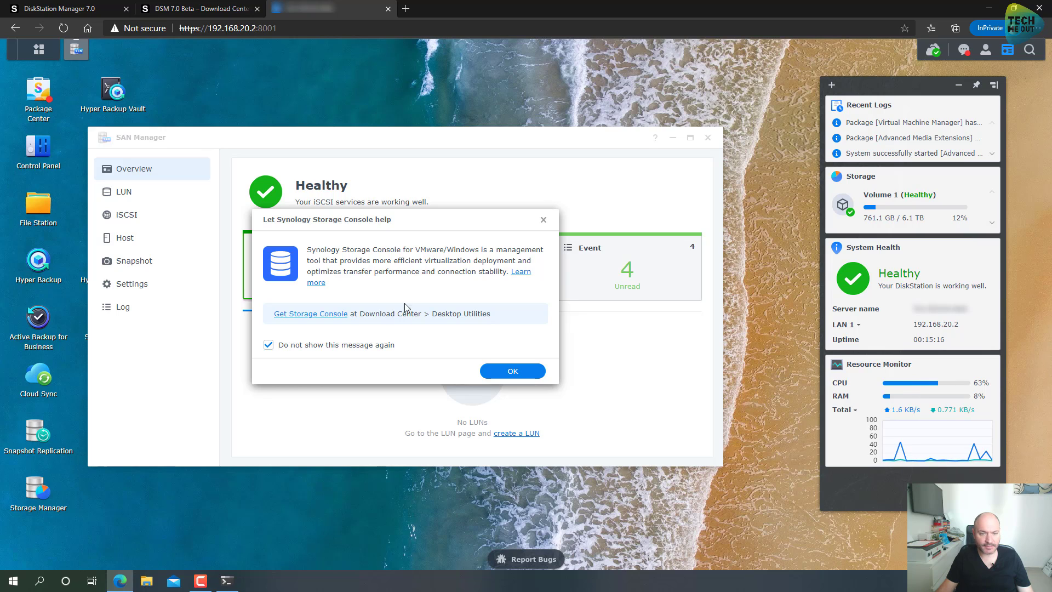
{"action": "left_click", "coordinate": [321, 319]}
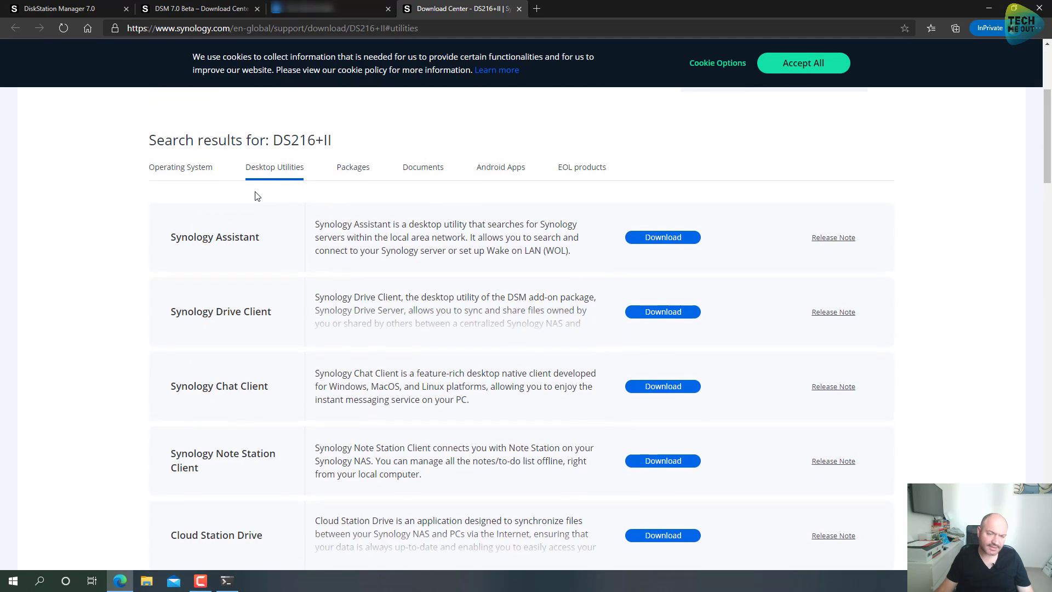
Step: Scroll the DS216+II Desktop Utilities list, then return to the DSM tab
{"action": "scroll", "coordinate": [254, 282], "scroll_direction": "down", "scroll_amount": 1}
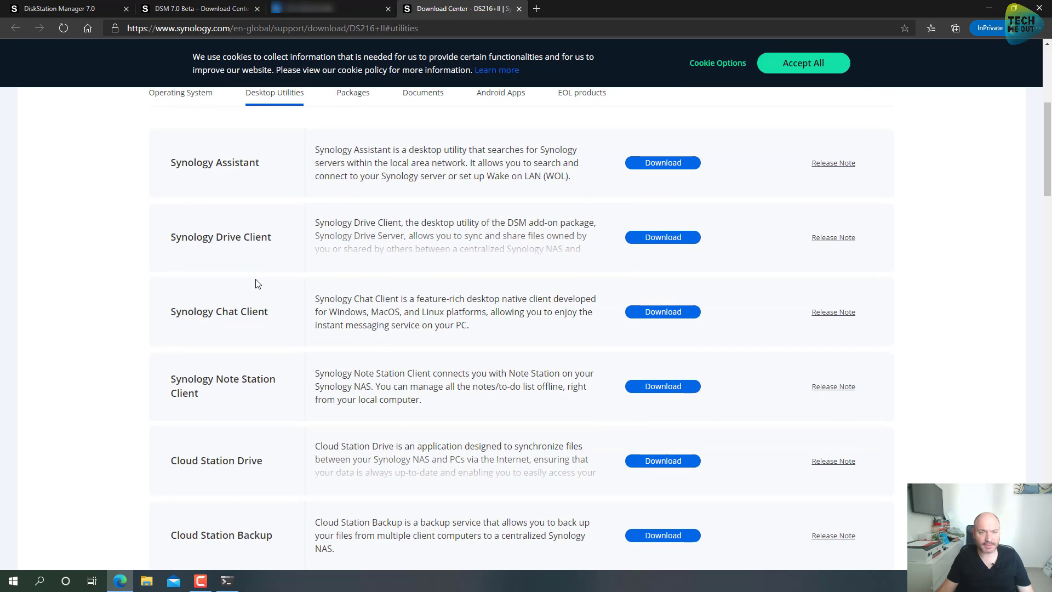
{"action": "left_click", "coordinate": [310, 8]}
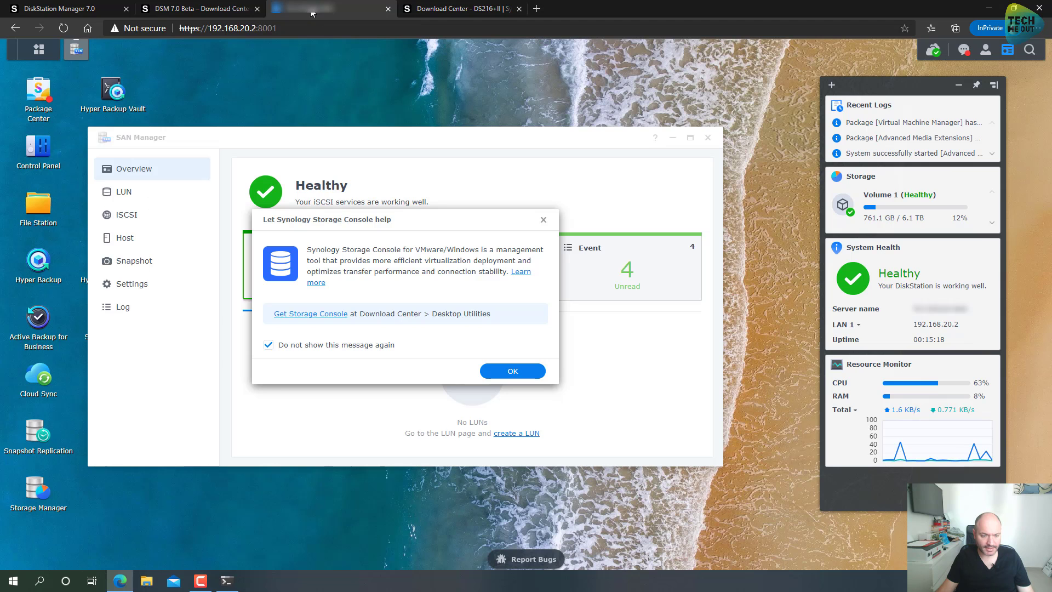
Step: Dismiss the Storage Console tip and review the LUN, iSCSI target DS216-ISCSI and Host pages
{"action": "left_click", "coordinate": [512, 372]}
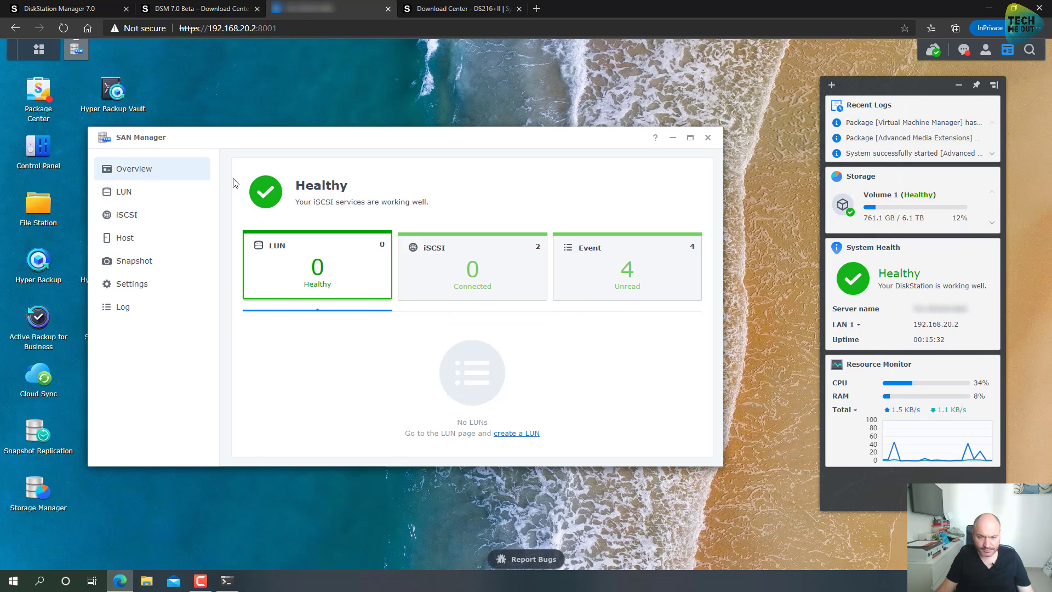
{"action": "left_click", "coordinate": [136, 199]}
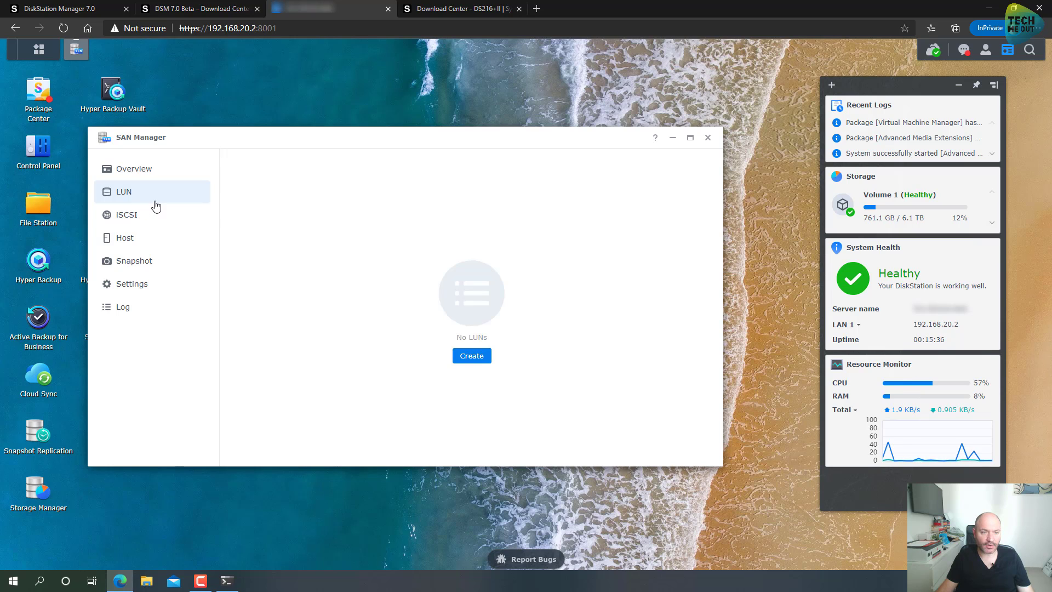
{"action": "left_click", "coordinate": [154, 214]}
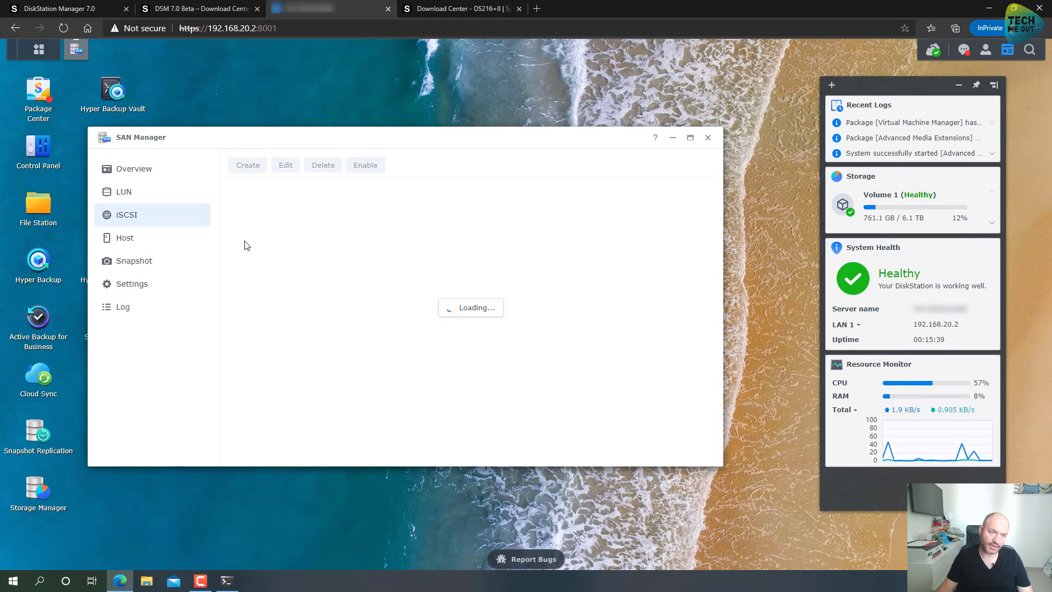
{"action": "left_click", "coordinate": [349, 240]}
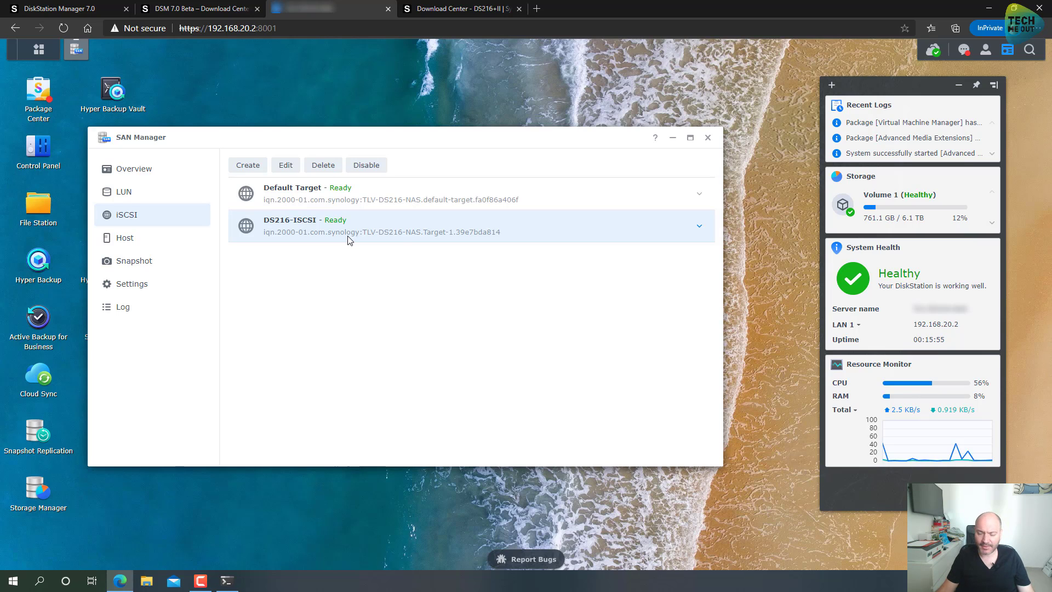
{"action": "left_click", "coordinate": [174, 245]}
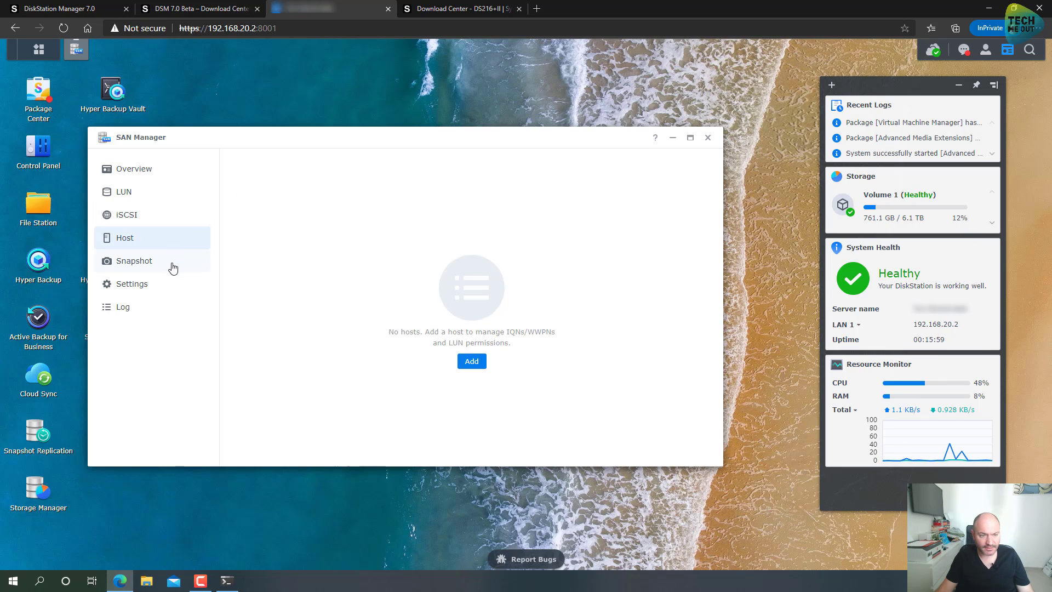
Step: Review SAN Manager's Snapshot, Settings and Log pages, then close it
{"action": "left_click", "coordinate": [173, 267]}
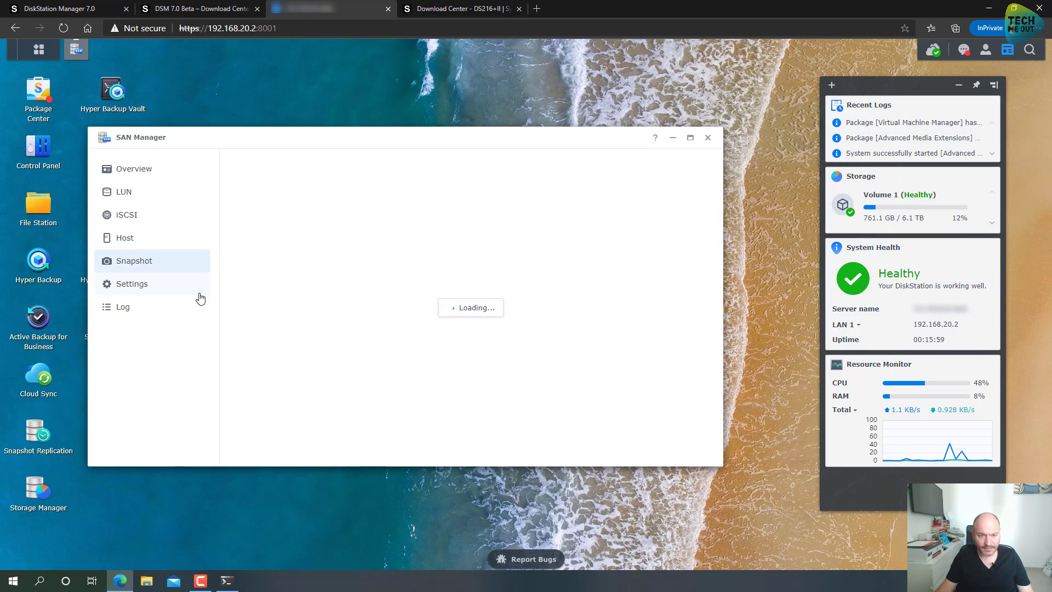
{"action": "left_click", "coordinate": [147, 286]}
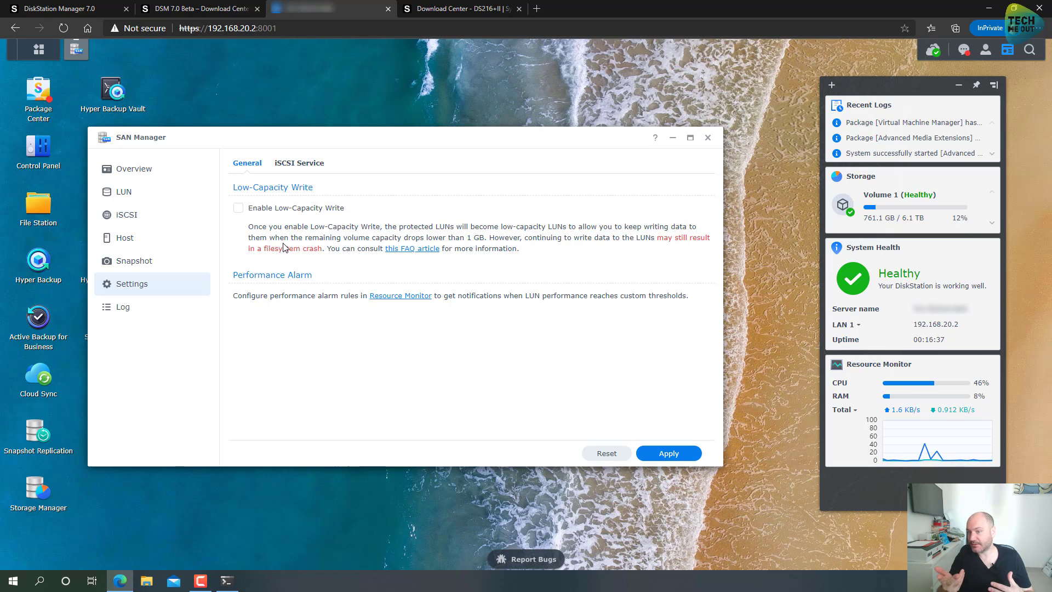
{"action": "left_click", "coordinate": [153, 312]}
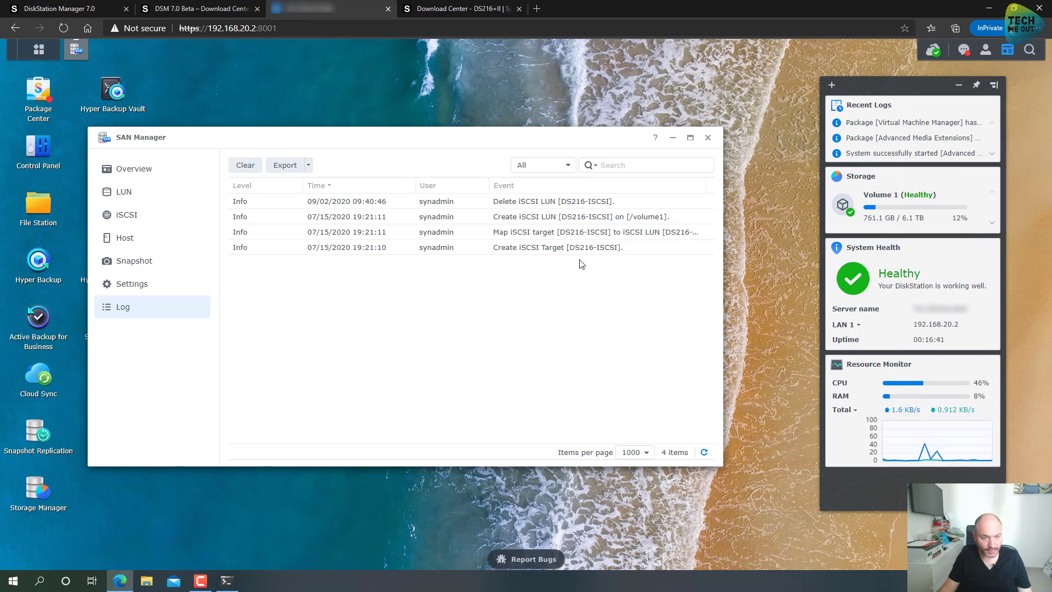
{"action": "left_click", "coordinate": [708, 138]}
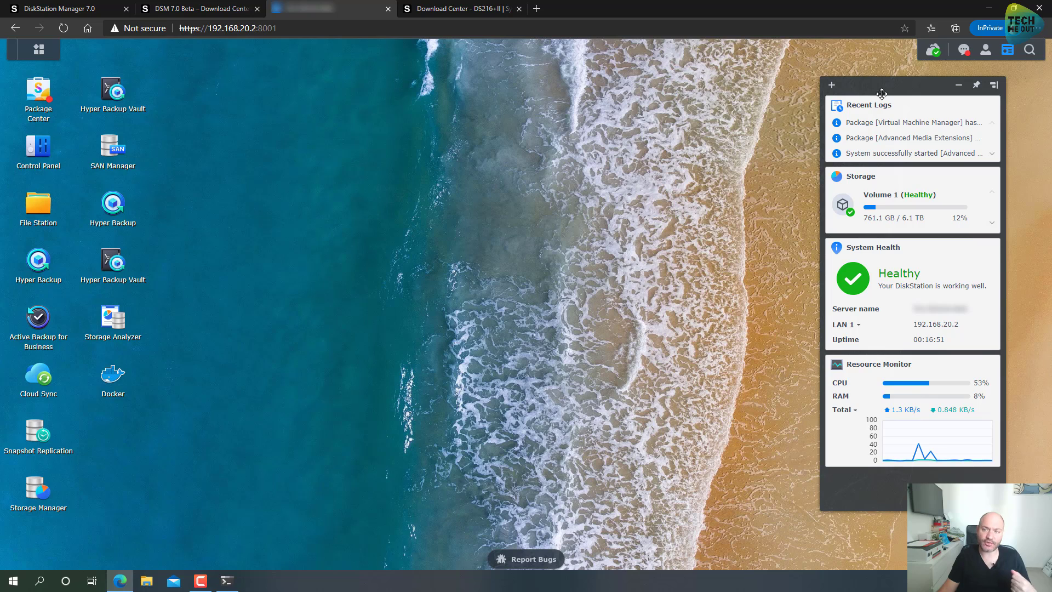
Step: Restart the DiskStation from the account menu, confirm, then reload DSM after the reboot
{"action": "left_click", "coordinate": [985, 49]}
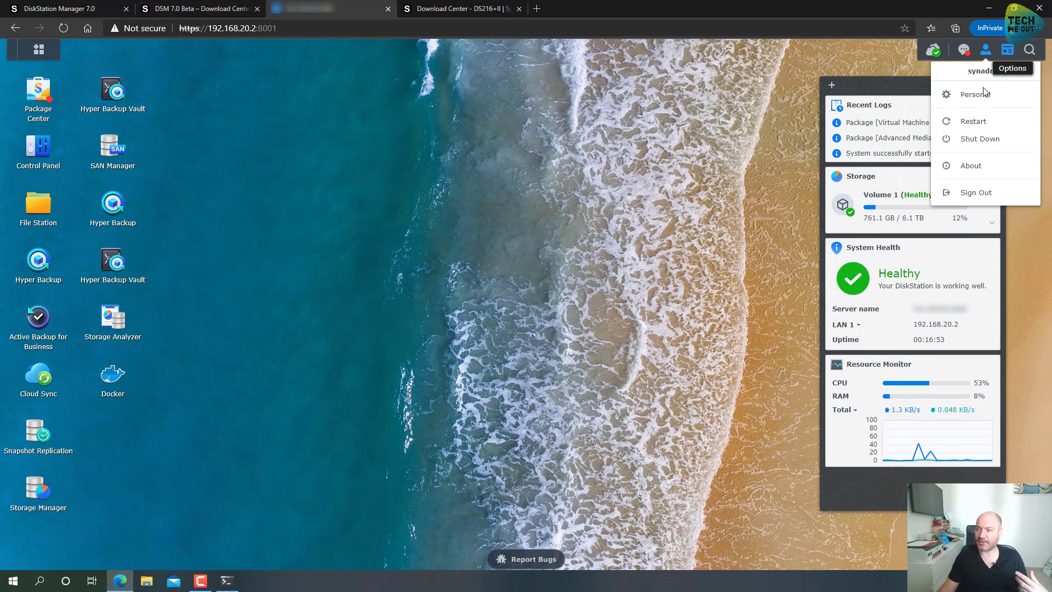
{"action": "left_click", "coordinate": [973, 123]}
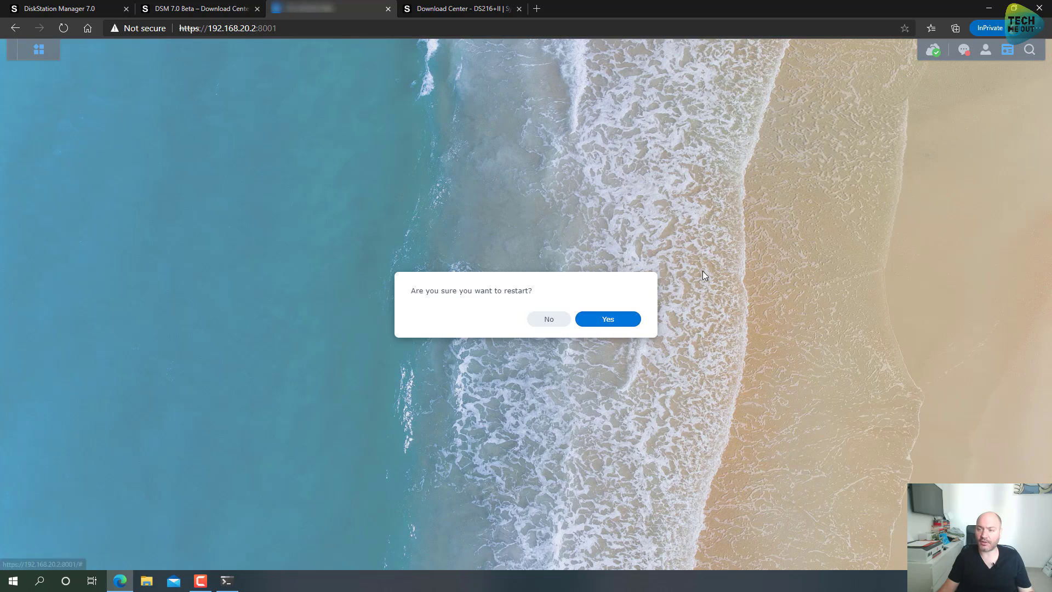
{"action": "left_click", "coordinate": [618, 318]}
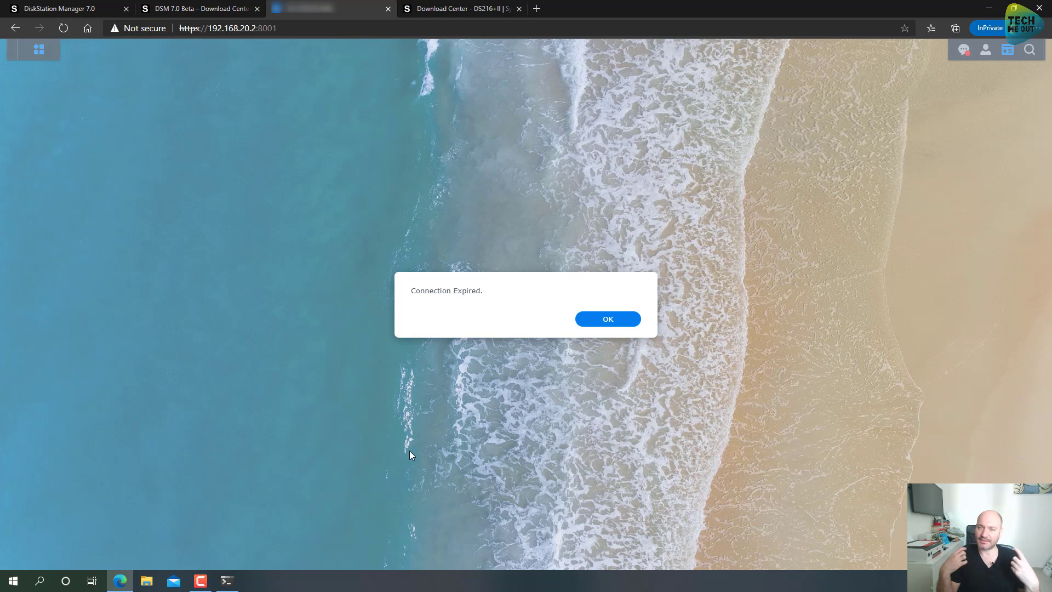
{"action": "key", "text": "F5"}
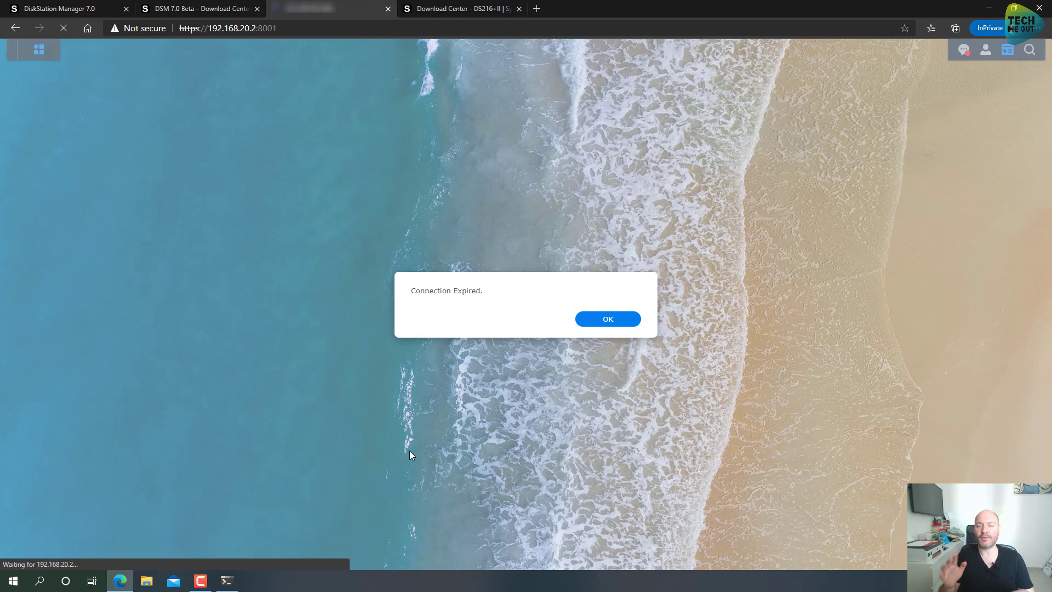